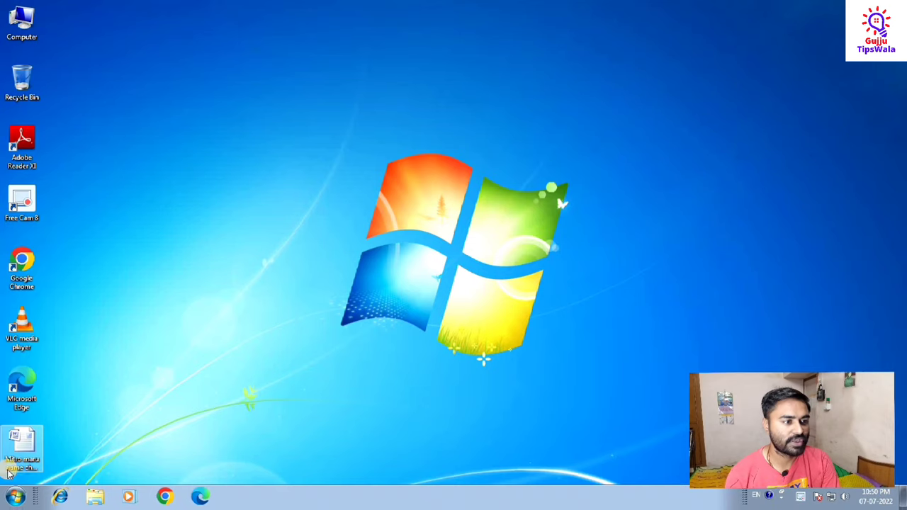
- Launch Google Chrome from the taskbar to a New Tab page
left_click(165, 497)
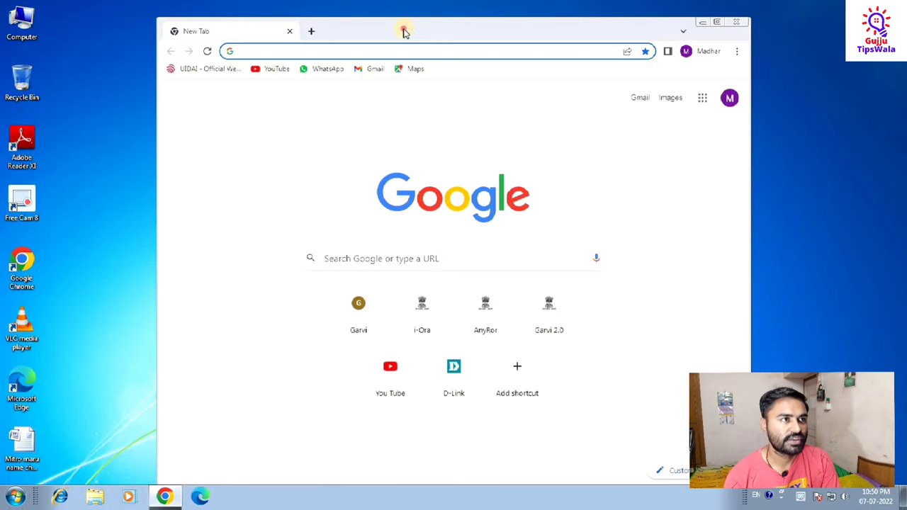
- Maximize Chrome and load the iORA portal at iora.gujarat.gov.in
double_click(403, 28)
left_click(130, 29)
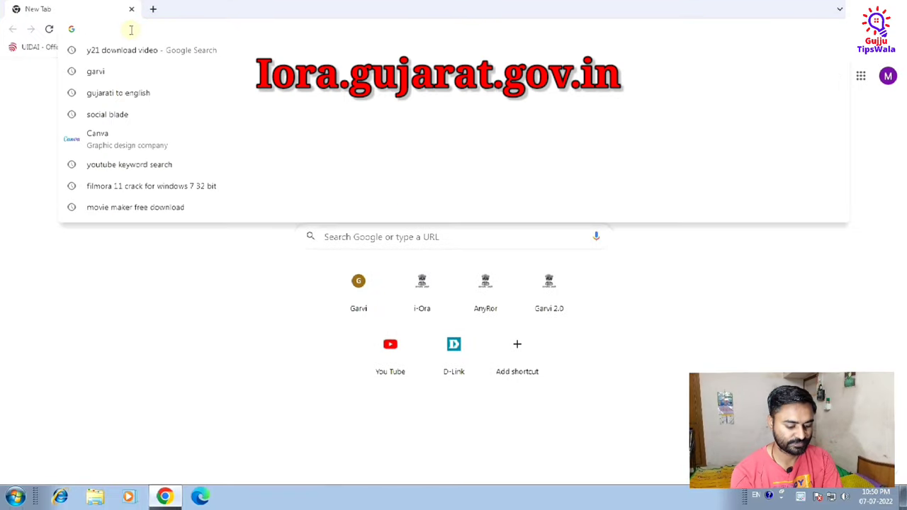
type("iora")
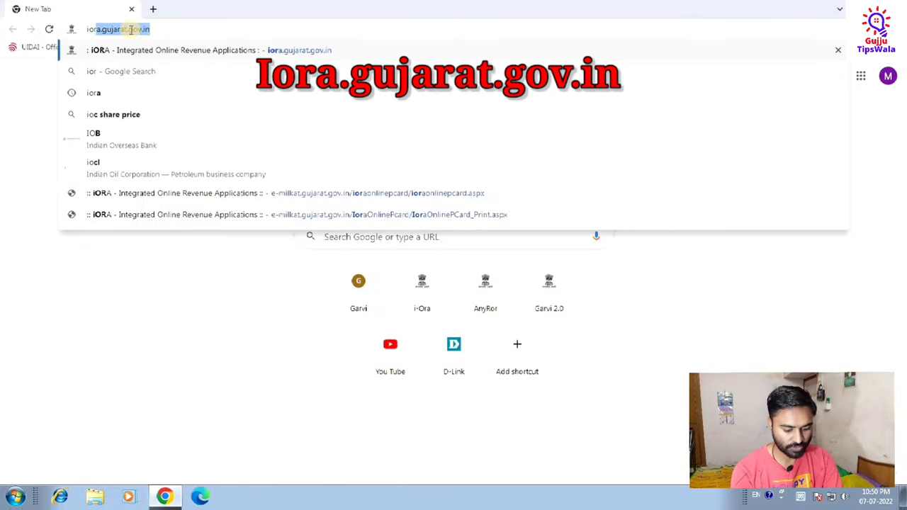
type(".gu")
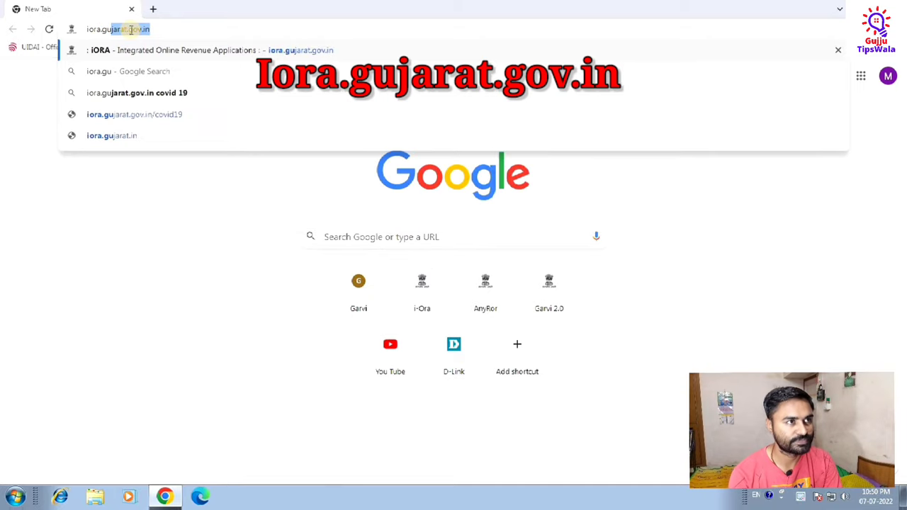
key("Return")
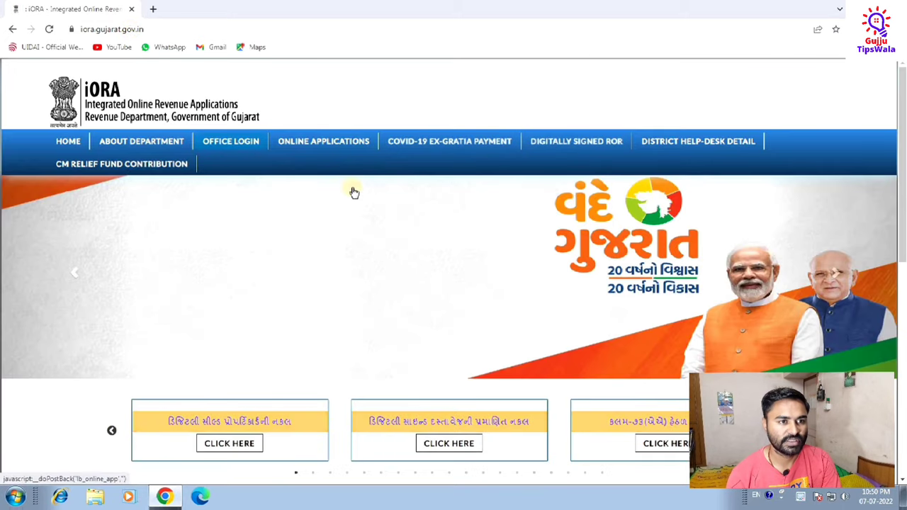
- Page through the service cards and open the Sub-Registrar office application
scroll(397, 247, "down", 2)
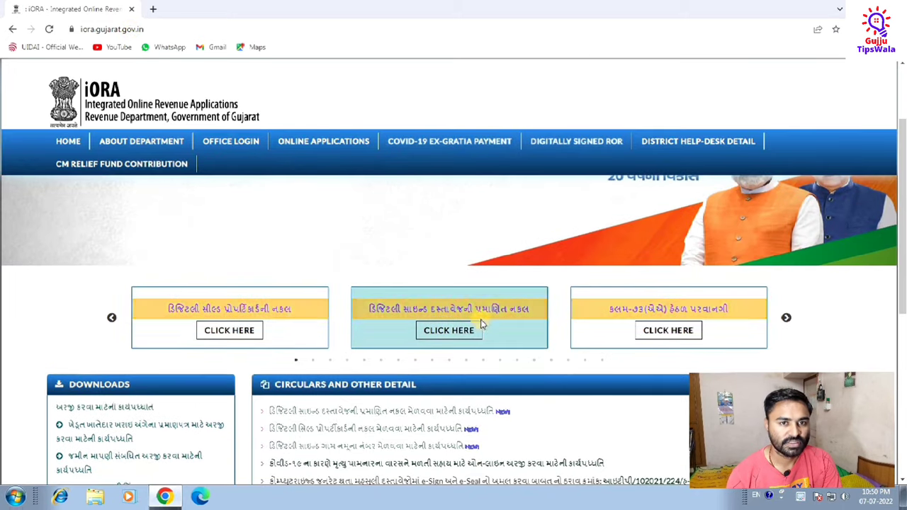
left_click(786, 320)
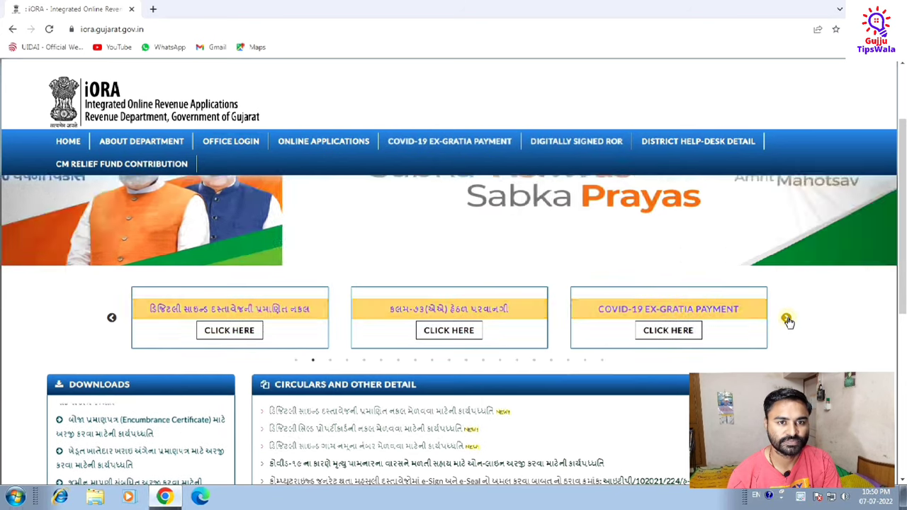
left_click(787, 320)
left_click(786, 320)
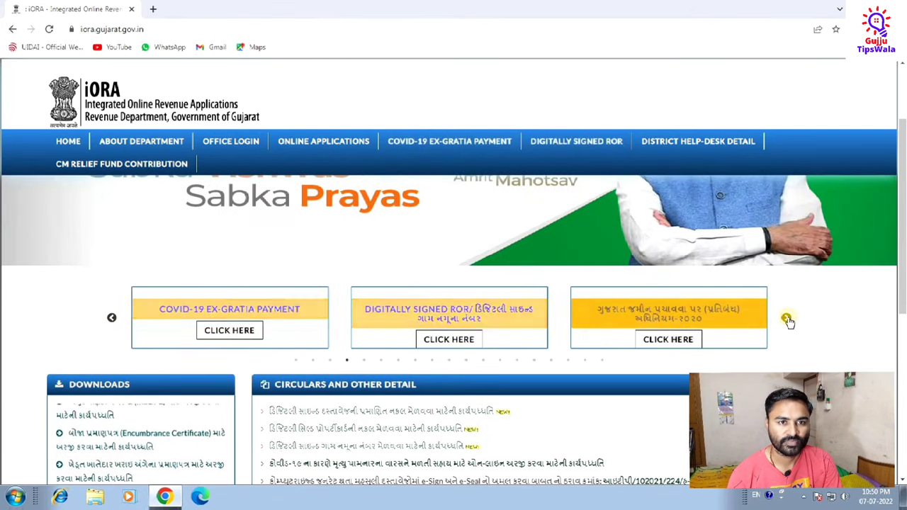
left_click(787, 319)
left_click(787, 320)
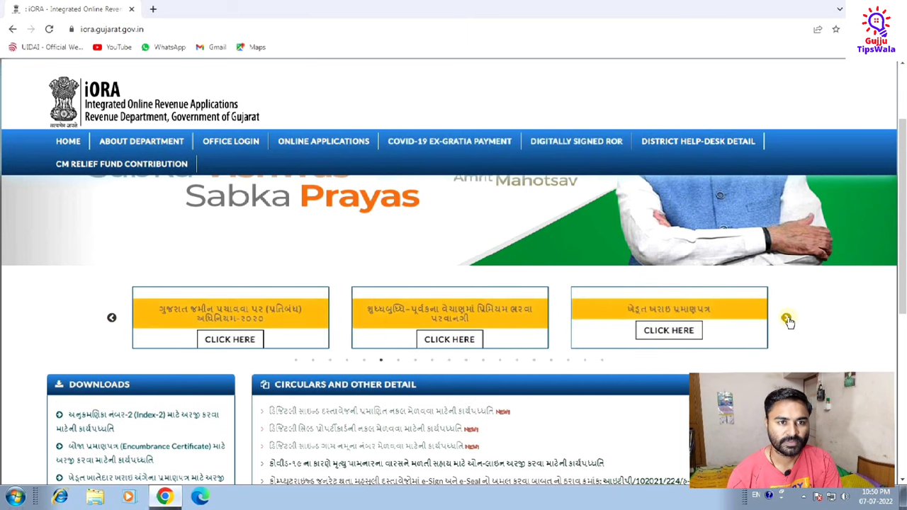
left_click(786, 319)
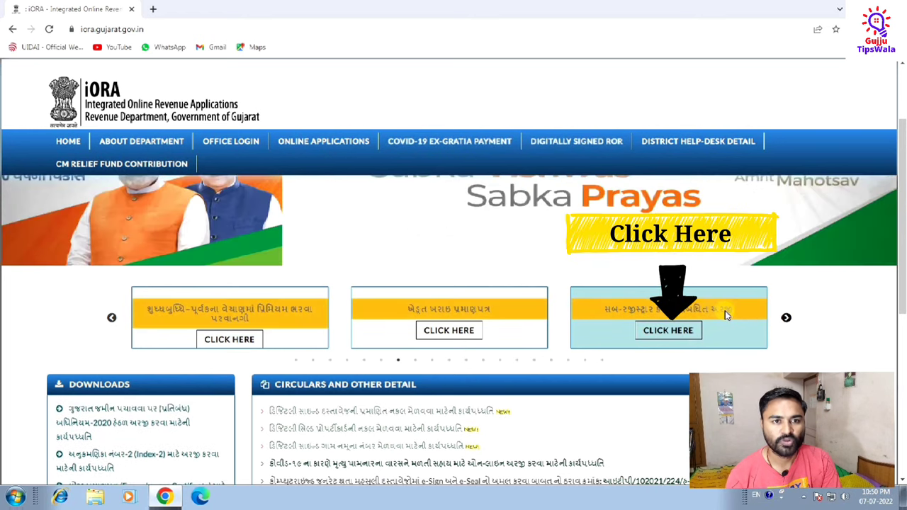
left_click(666, 331)
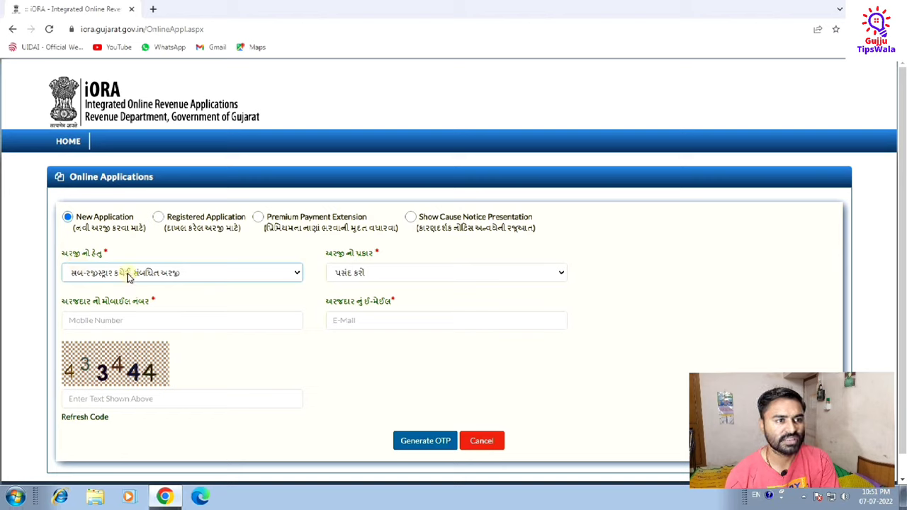
- Choose the Index-2 copy type, enter mobile, e-mail and the captcha, and generate the OTPs
left_click(376, 275)
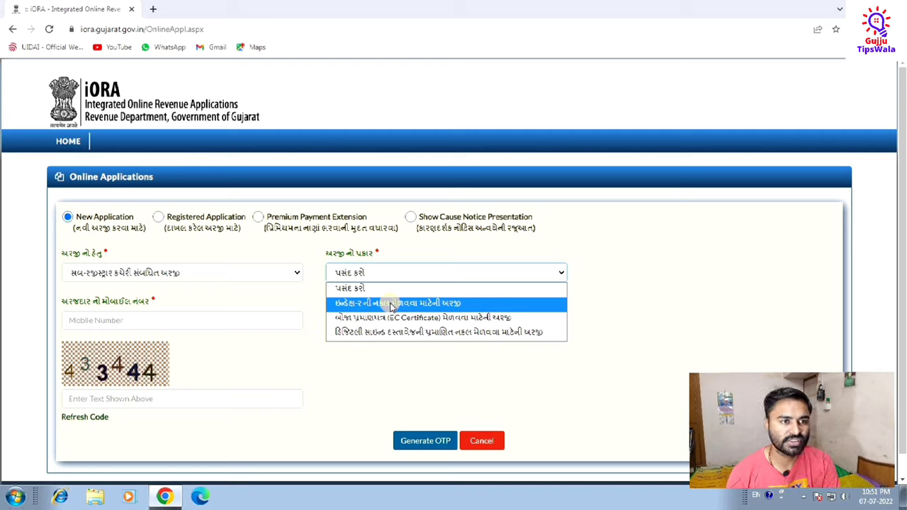
left_click(435, 306)
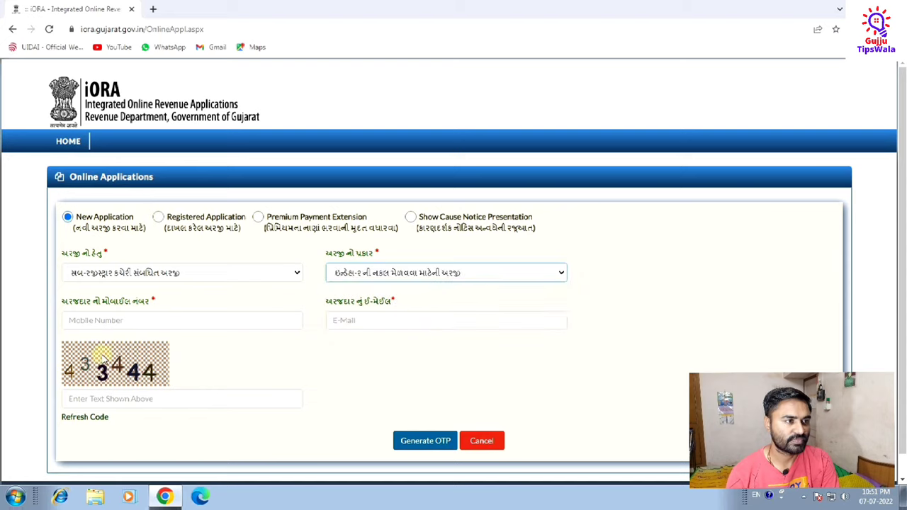
left_click(96, 321)
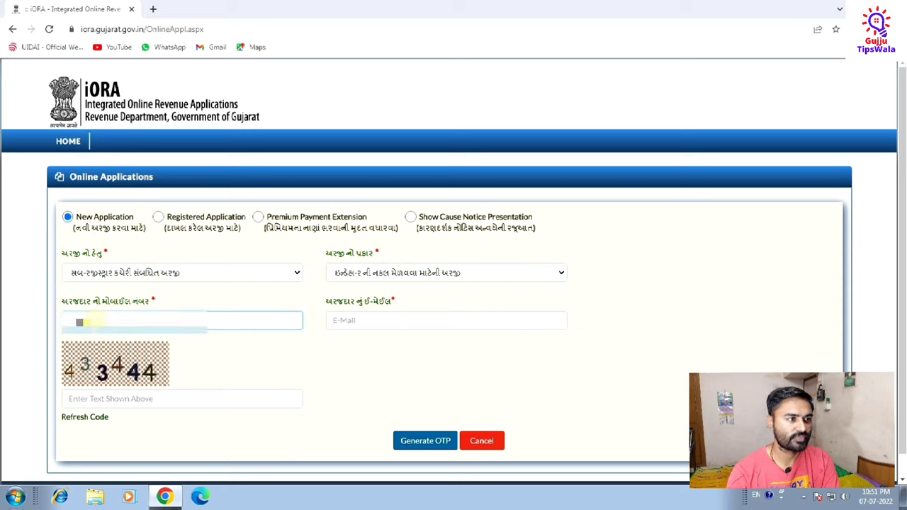
key("Tab")
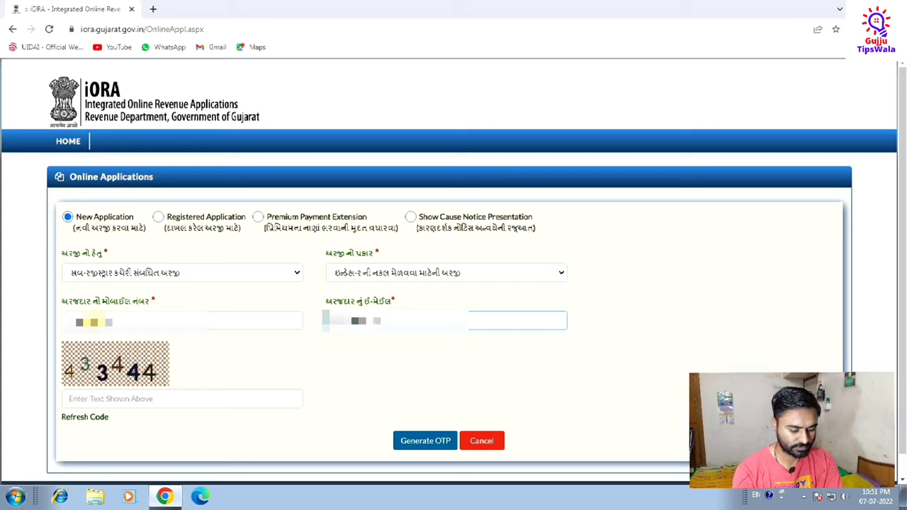
left_click(181, 398)
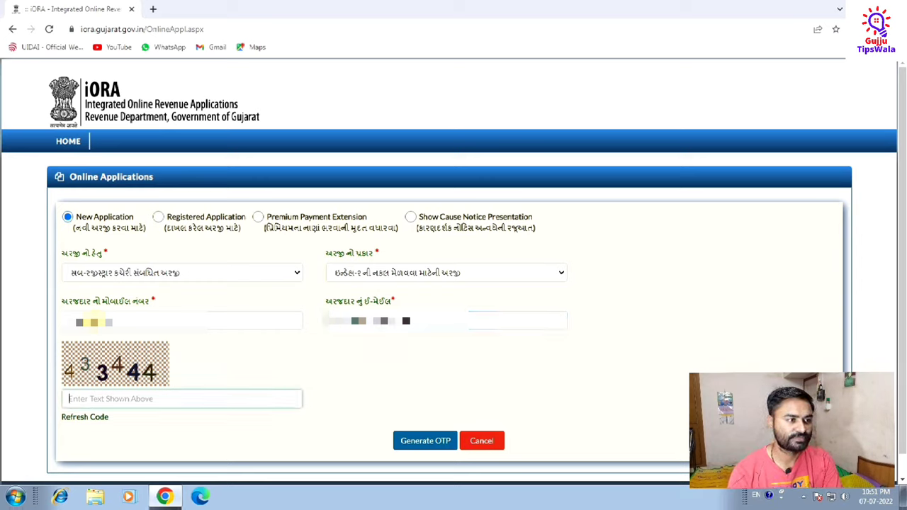
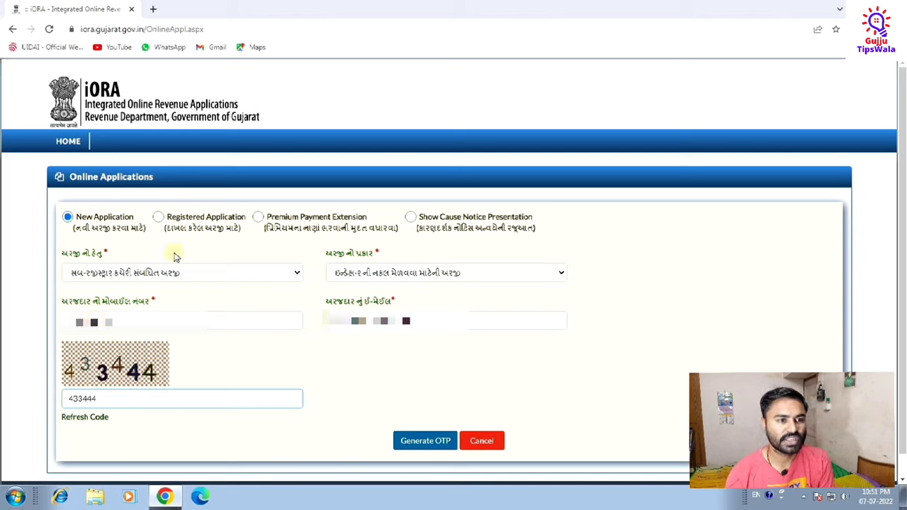
left_click(421, 445)
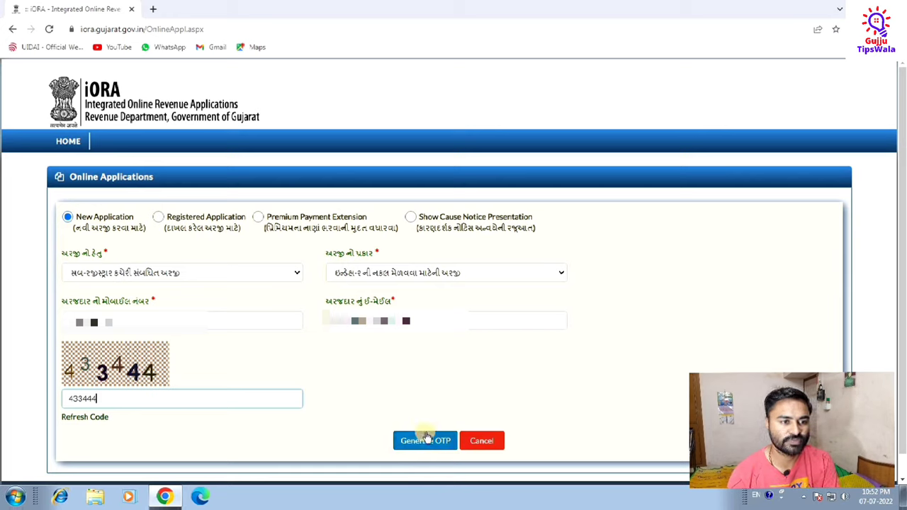
left_click(429, 440)
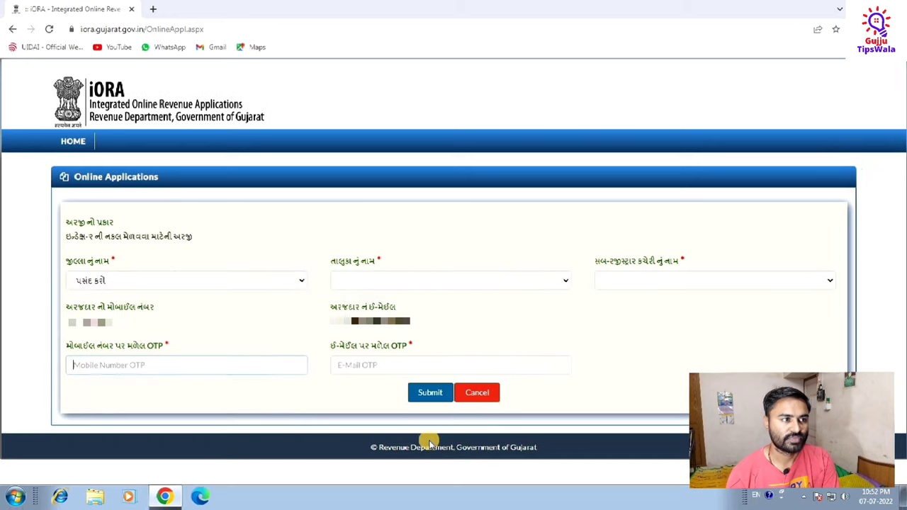
- Select Surendranagar district, વઢવાણ taluka and the Surendranagar sub-registrar office
left_click(87, 280)
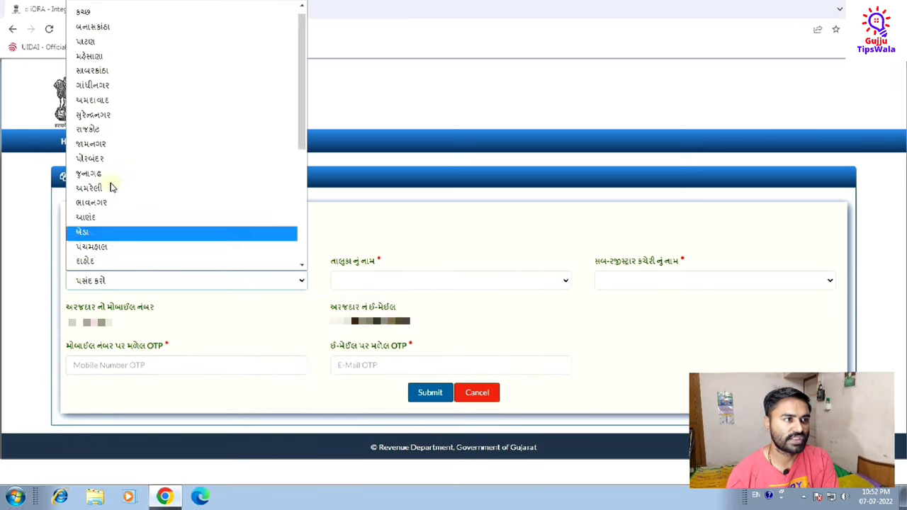
scroll(102, 223, "down", 3)
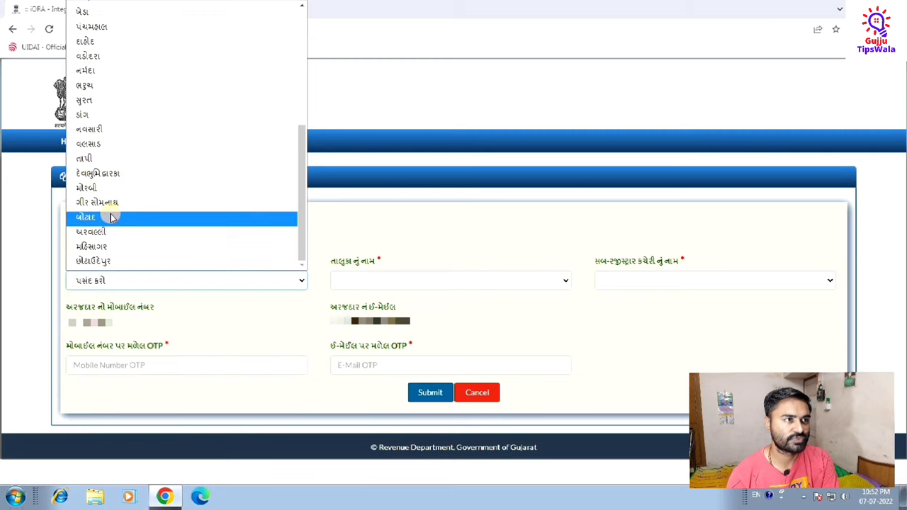
scroll(107, 220, "up", 5)
left_click(107, 124)
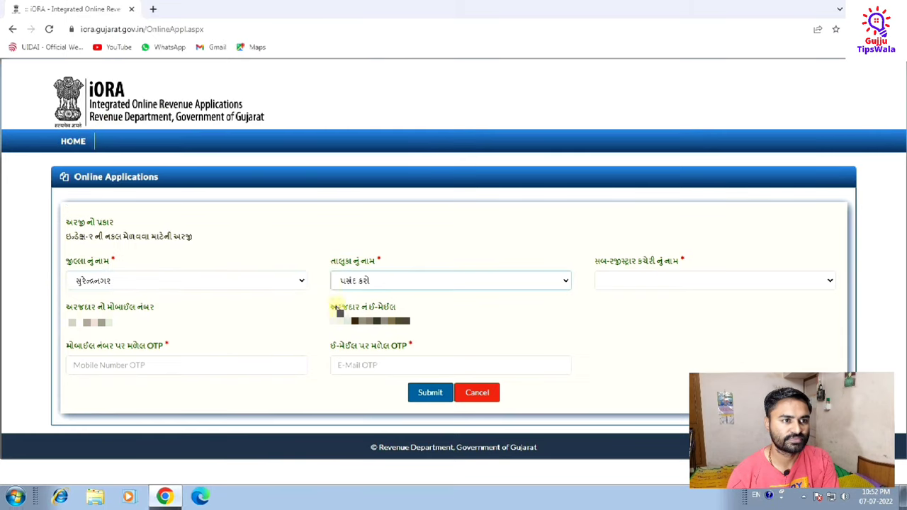
left_click(363, 283)
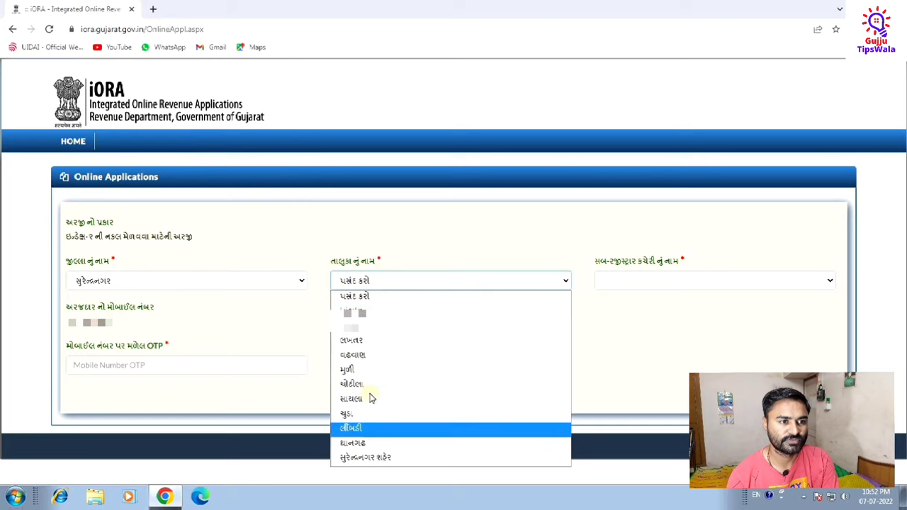
left_click(360, 358)
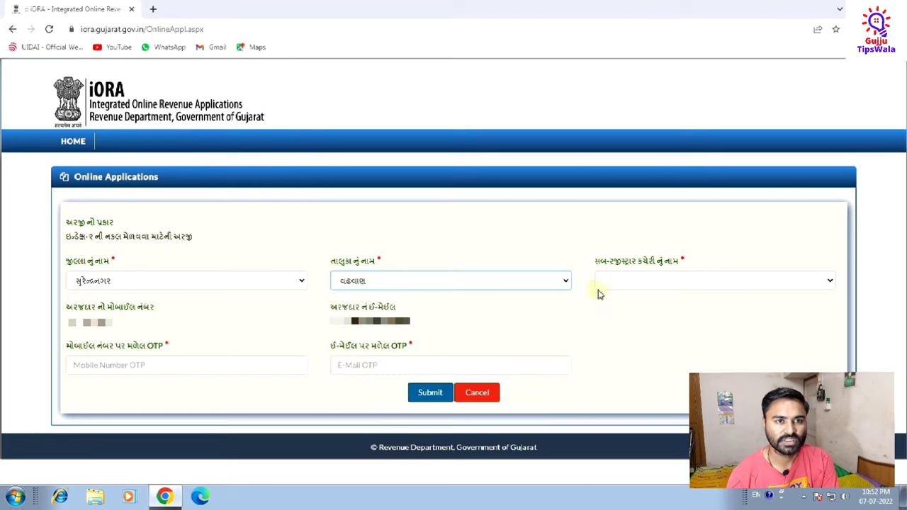
left_click(600, 276)
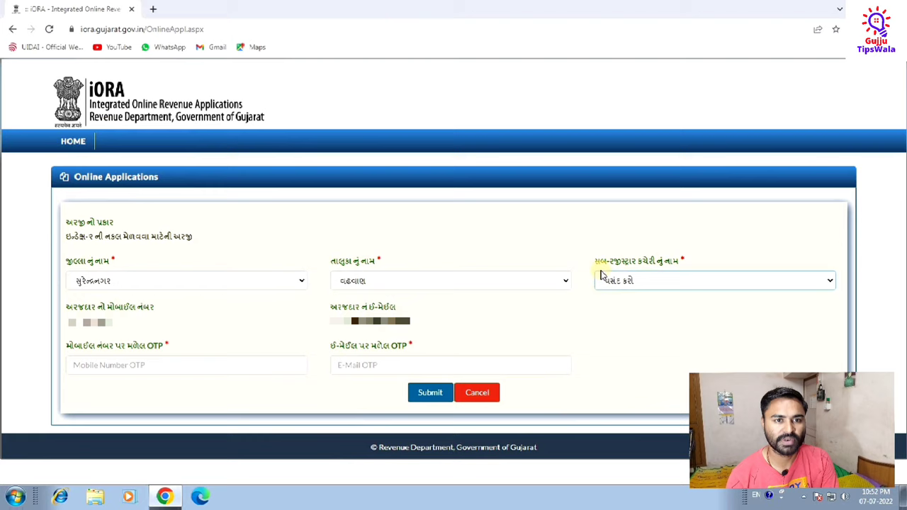
left_click(636, 280)
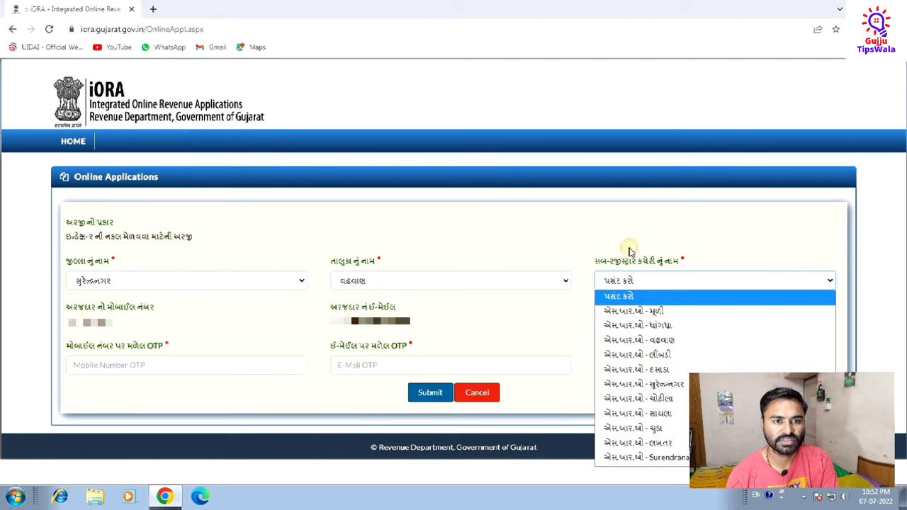
left_click(662, 386)
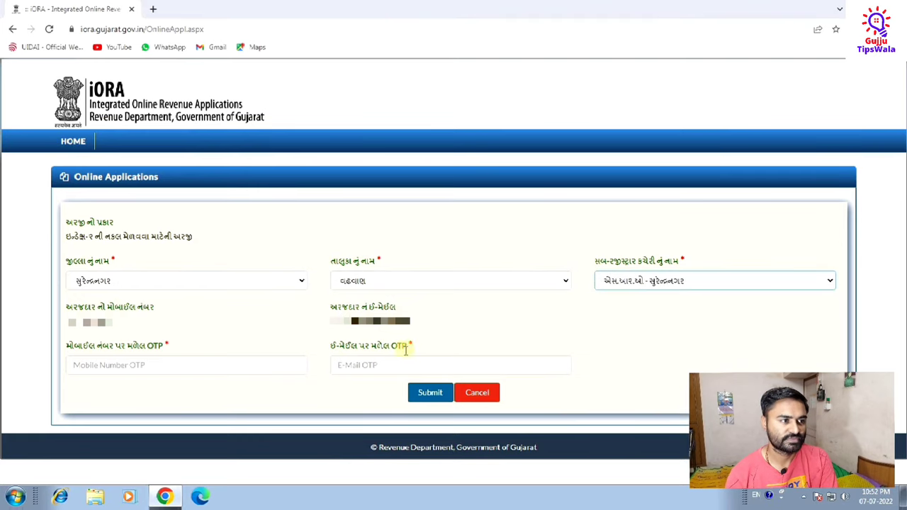
- Enter the mobile and e-mail OTPs and submit the application details
left_click(99, 363)
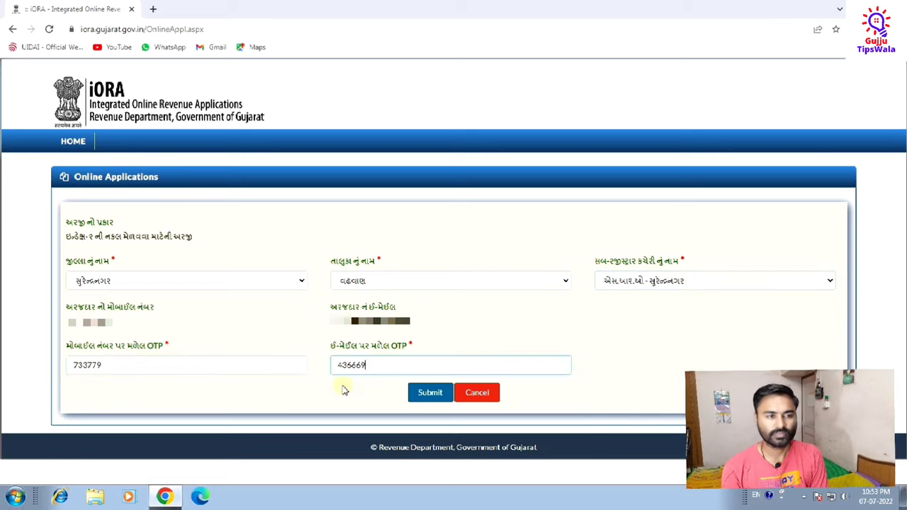
left_click(429, 397)
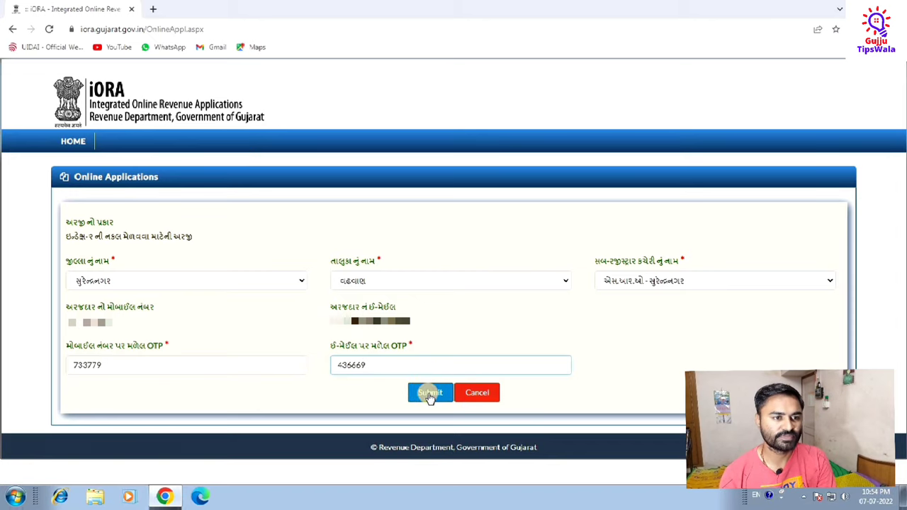
left_click(429, 397)
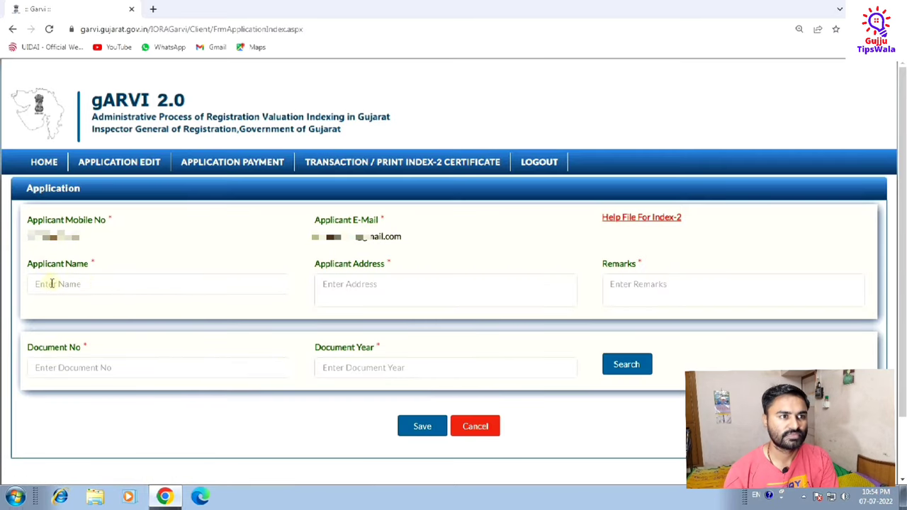
- Enter the applicant's name in Gujarati script, correcting a mistyped part
left_click(52, 286)
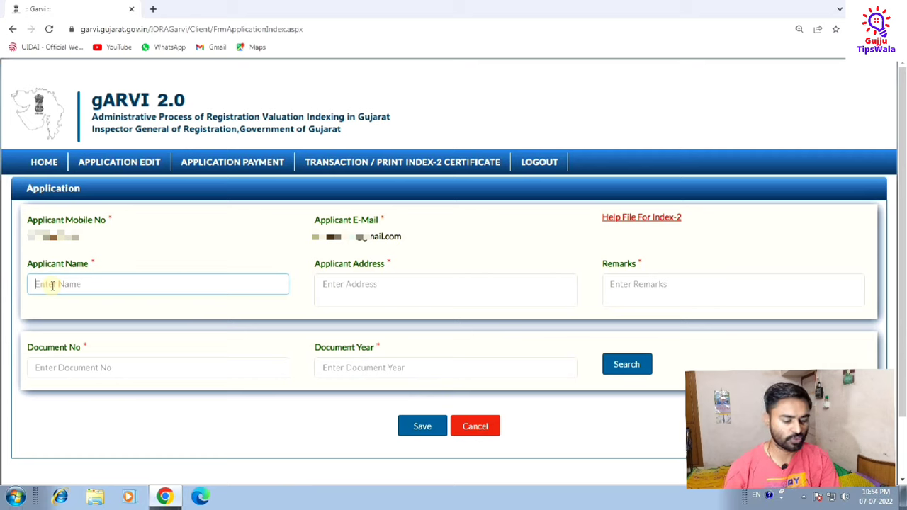
key("alt+shift")
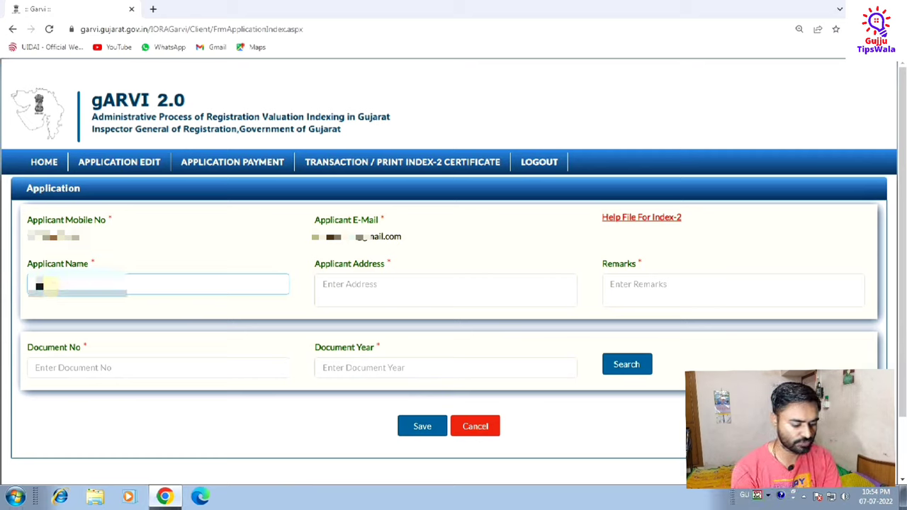
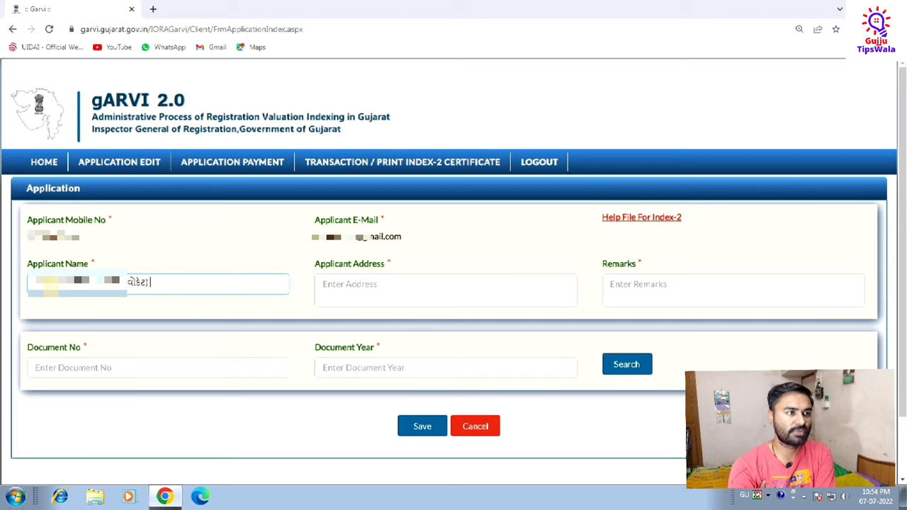
- Fill in the applicant's address and a single-character remark
left_click(445, 290)
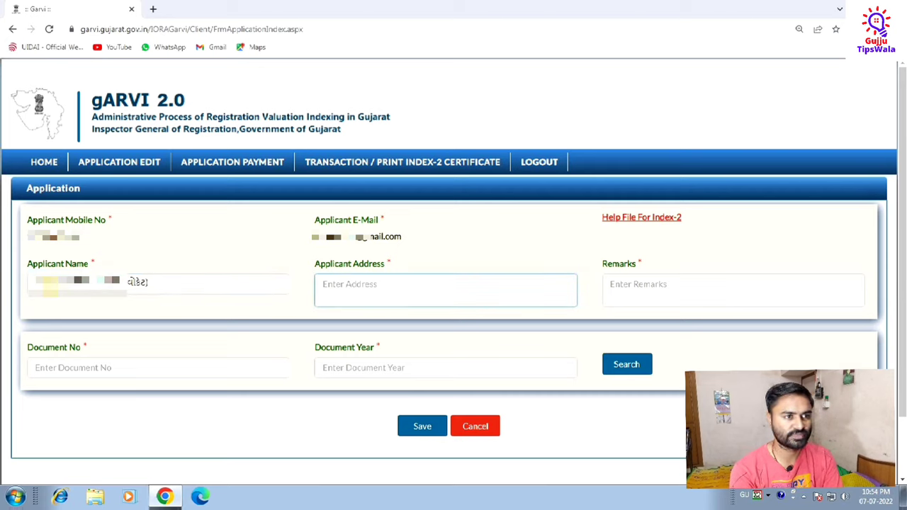
type("સુરેન્")
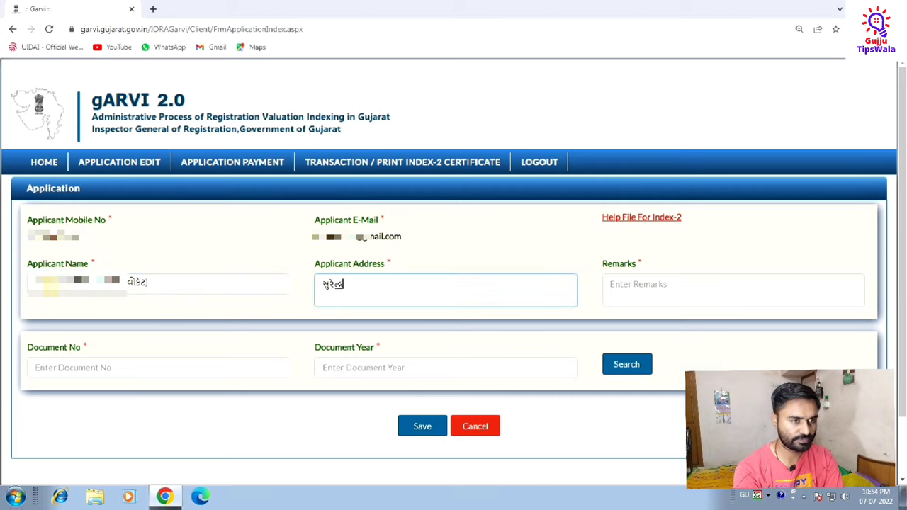
type("દ્રનગર")
left_click(734, 290)
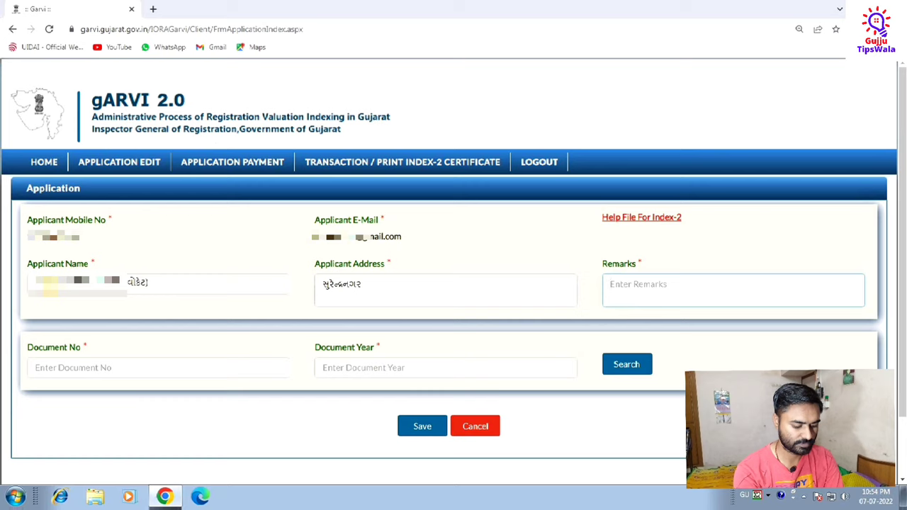
type("ા")
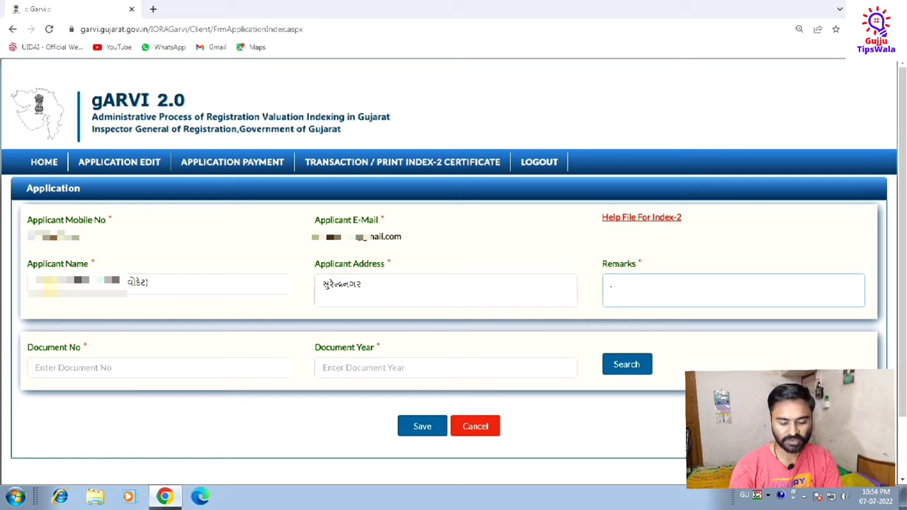
left_click(158, 367)
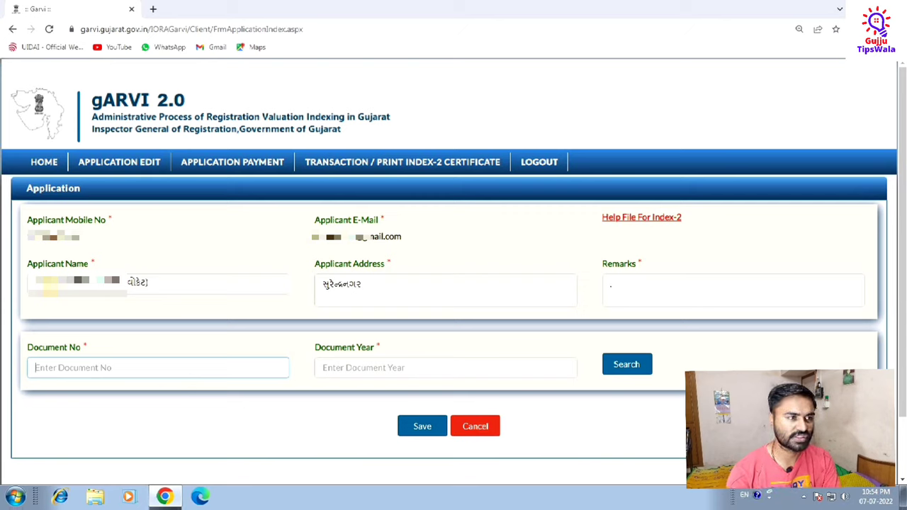
- Search document 488 of 2013, tick the DUDHREJ result and add it with 1 copy
type("488")
left_click(445, 367)
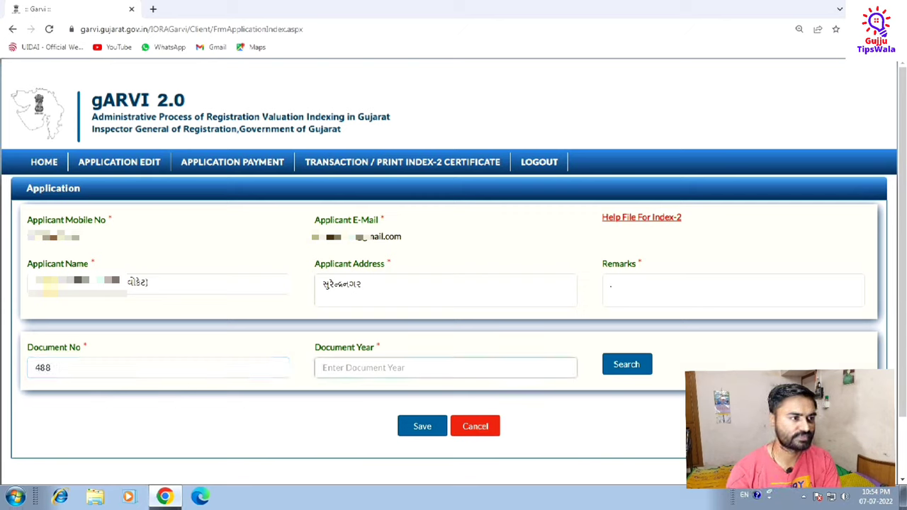
type("2013")
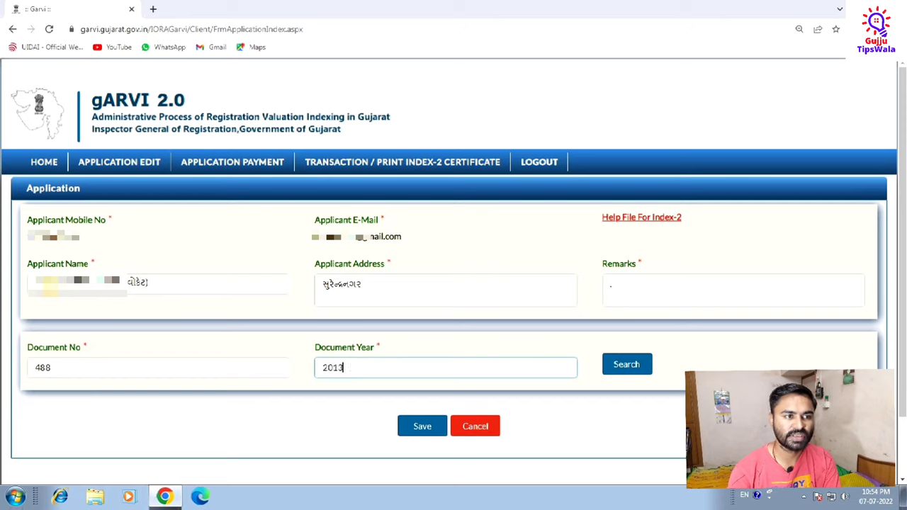
key("Tab")
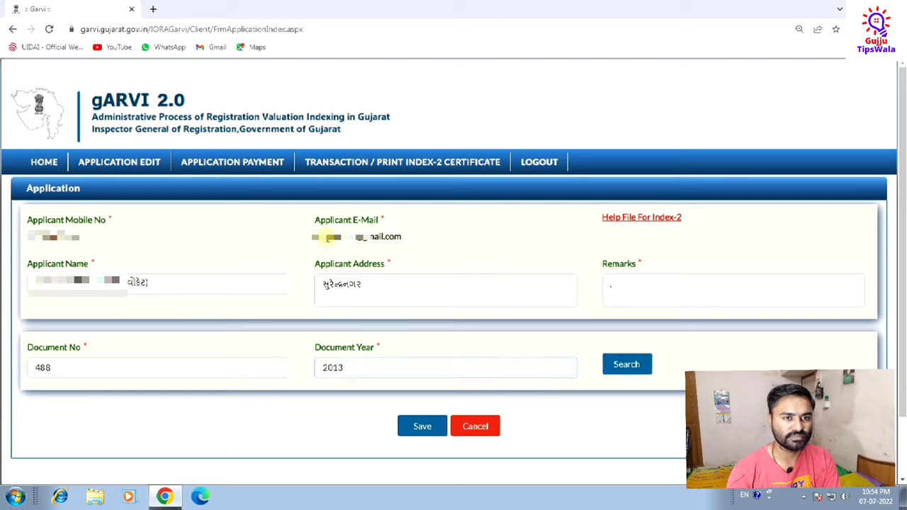
left_click(627, 367)
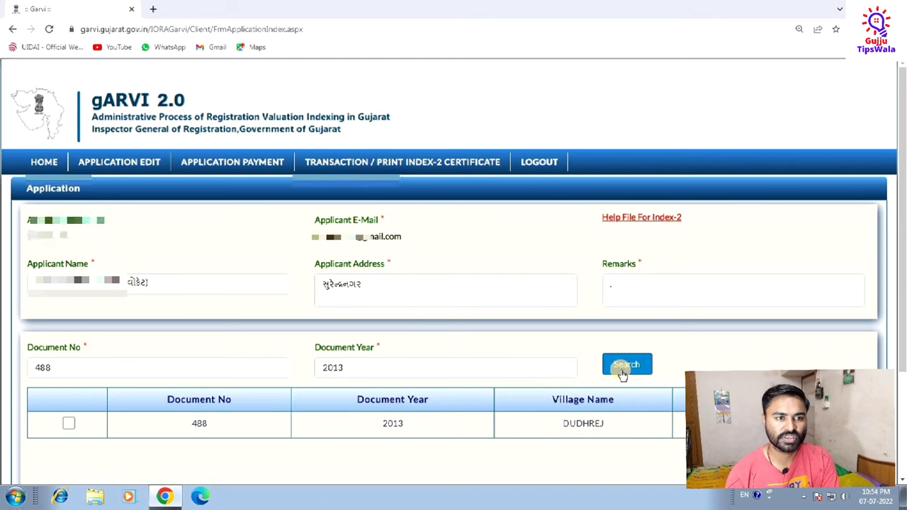
scroll(390, 385, "down", 1)
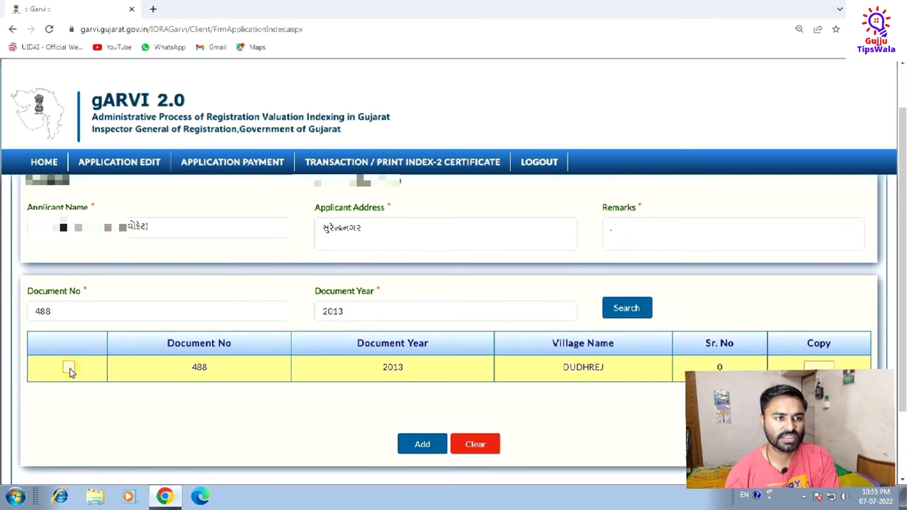
left_click(68, 368)
left_click(422, 444)
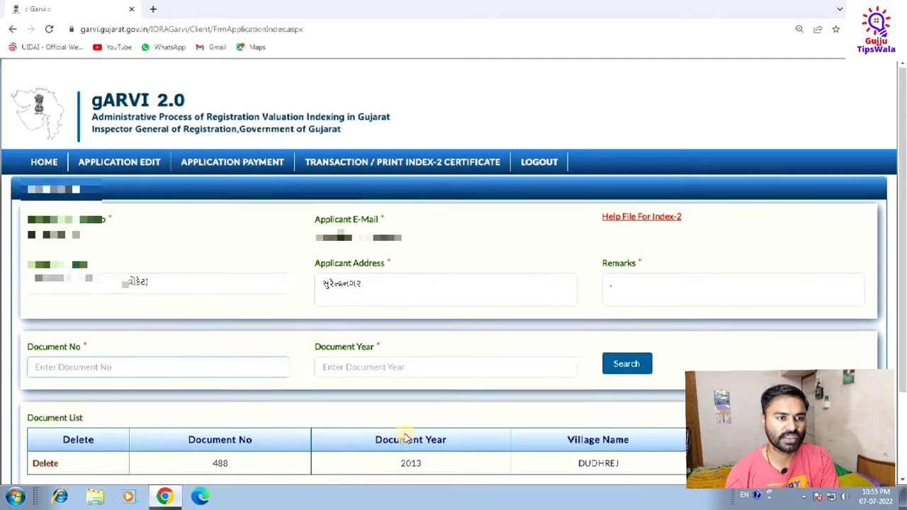
scroll(405, 434, "down", 2)
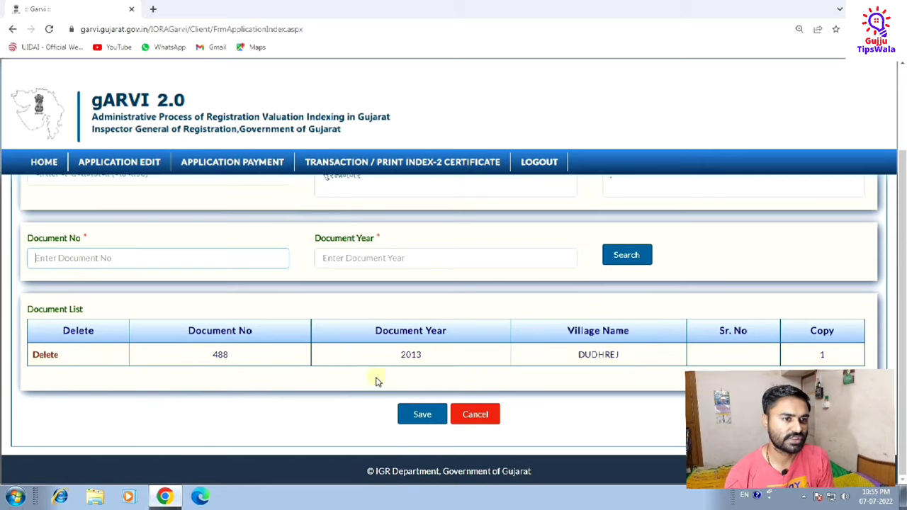
- Save the application, copy its new application number, and open the 323 payment form
left_click(426, 418)
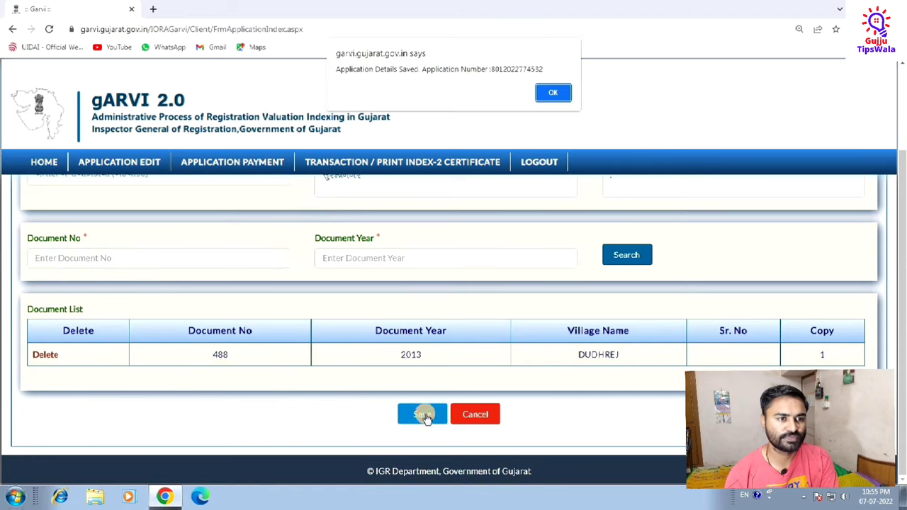
double_click(515, 67)
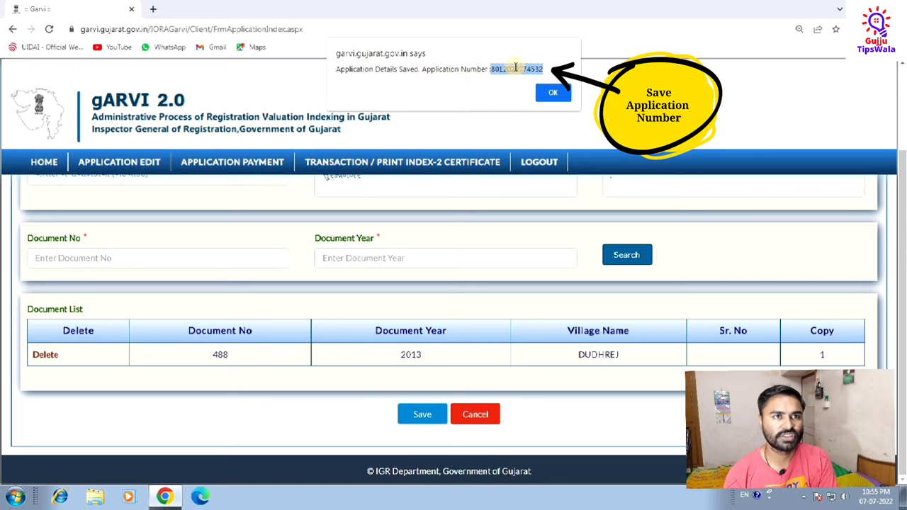
left_click(560, 94)
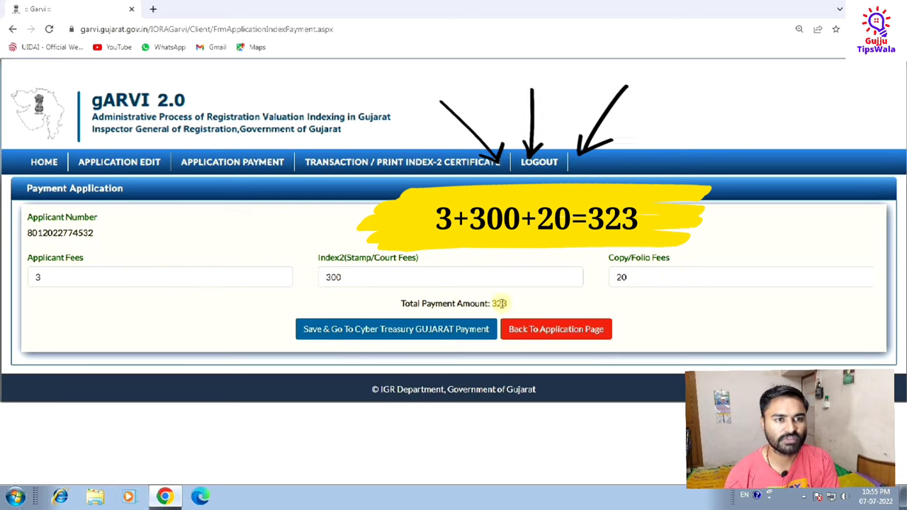
- Save the fees and continue to Cyber Treasury's form with Registration Fees 20 and Stamp Duty 303
left_click(361, 329)
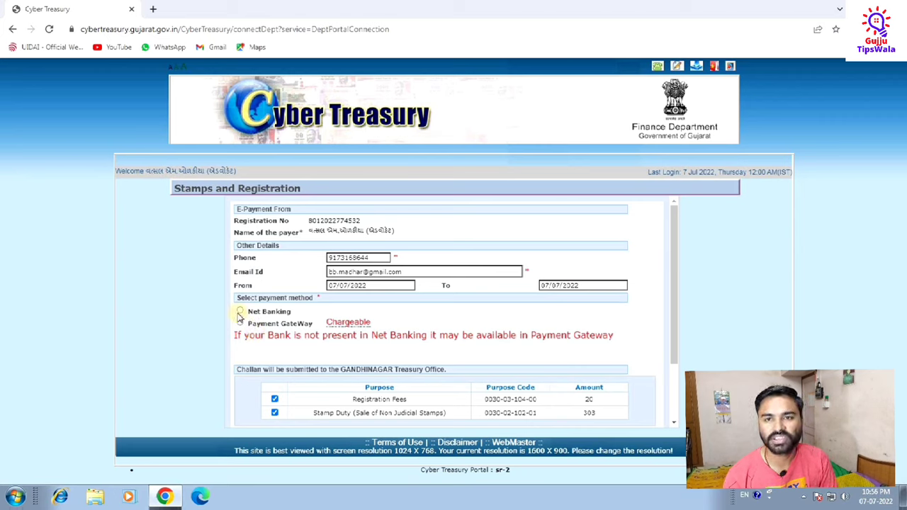
- Pay via the SBIEPAY gateway, confirm the challan, agree to the refund terms and submit
scroll(239, 323, "down", 2)
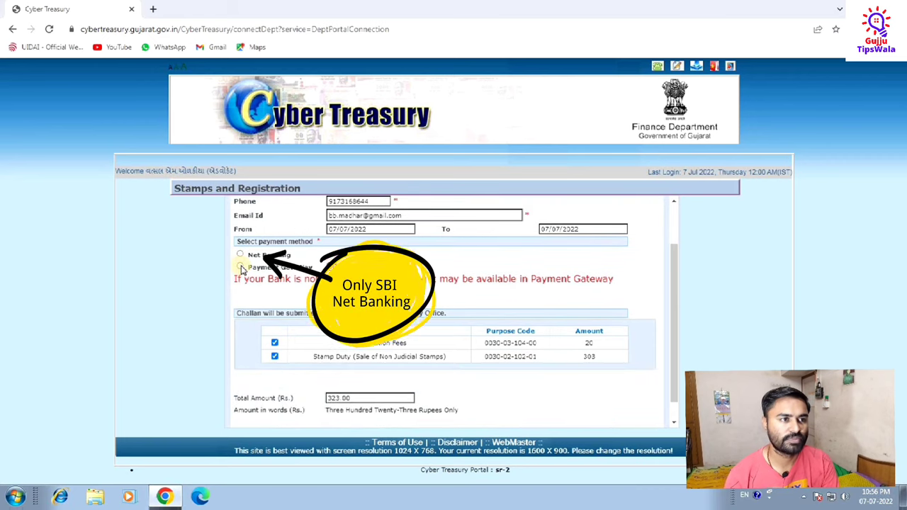
left_click(240, 267)
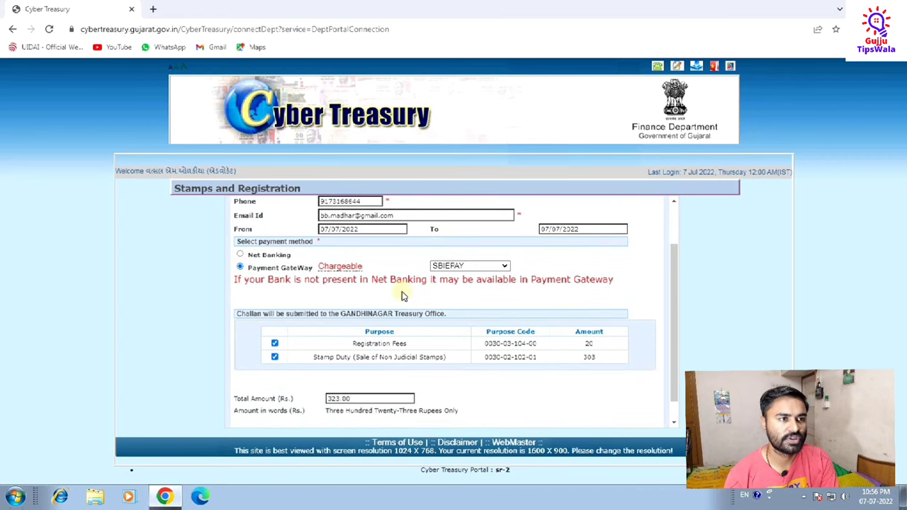
scroll(403, 292, "down", 1)
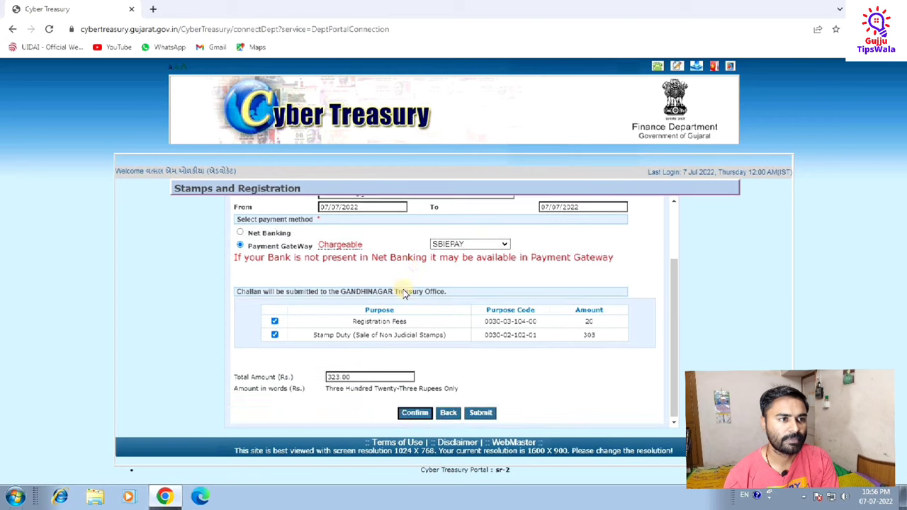
left_click(415, 413)
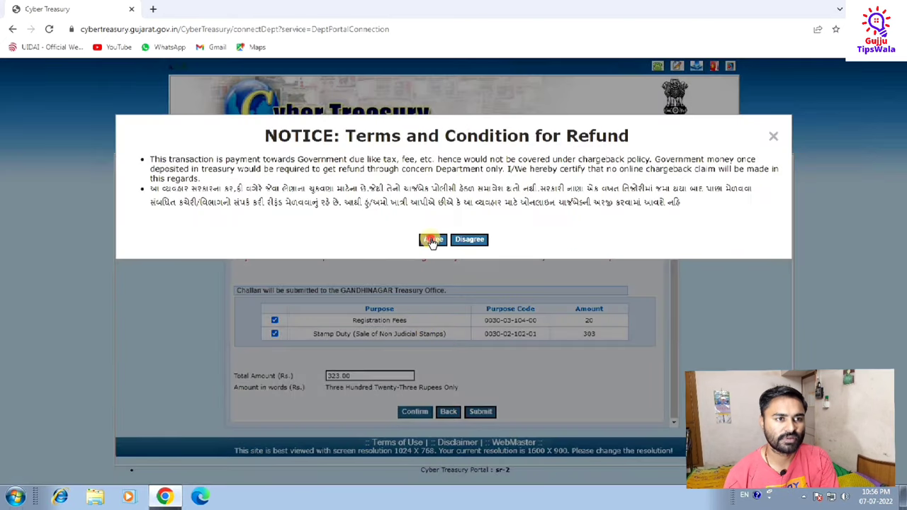
left_click(432, 241)
left_click(479, 411)
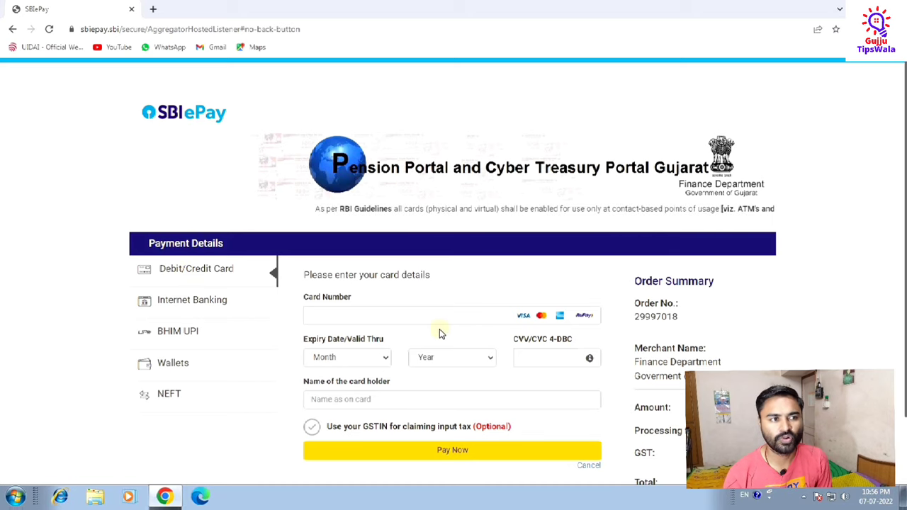
- Try paying the challan by BHIM UPI with a UPI ID; it fails with 'Something went wrong'
left_click(182, 331)
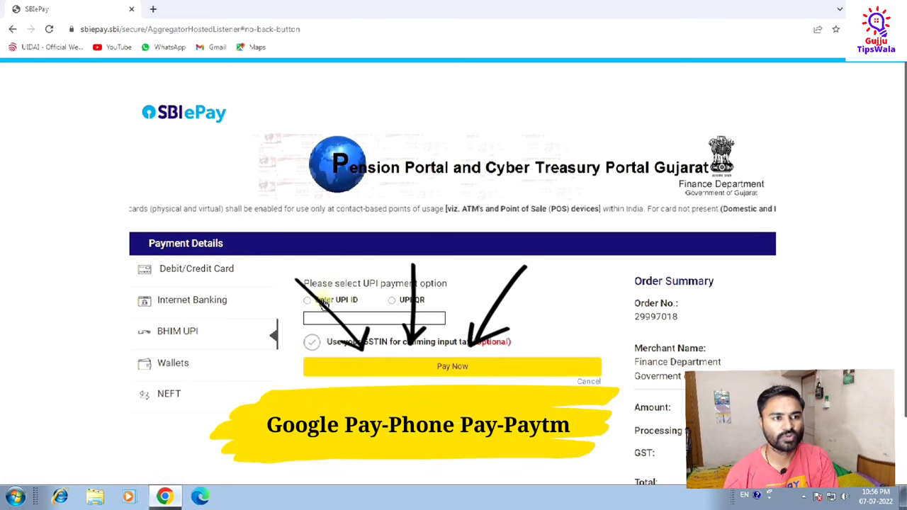
left_click(307, 301)
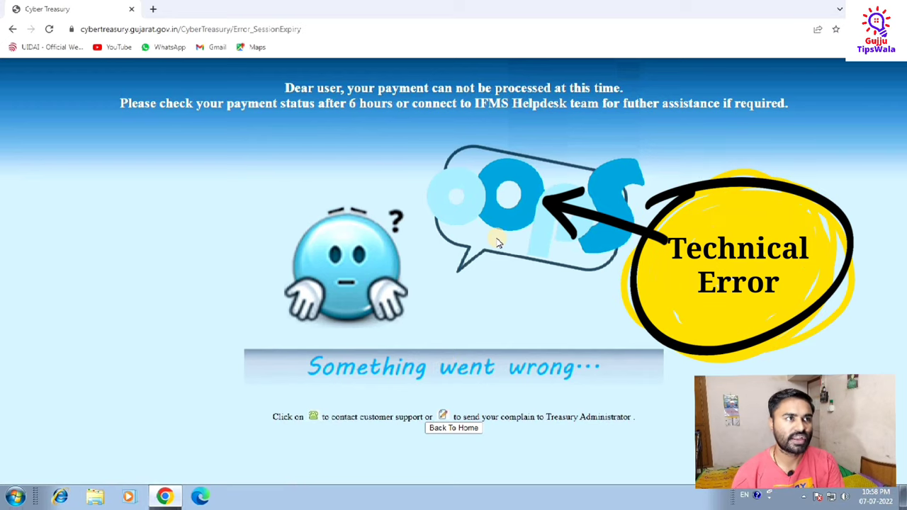
- Load the iORA portal (iora.gujarat.gov.in) in a new browser tab
left_click(150, 10)
type("iora.gujarat.gov.in")
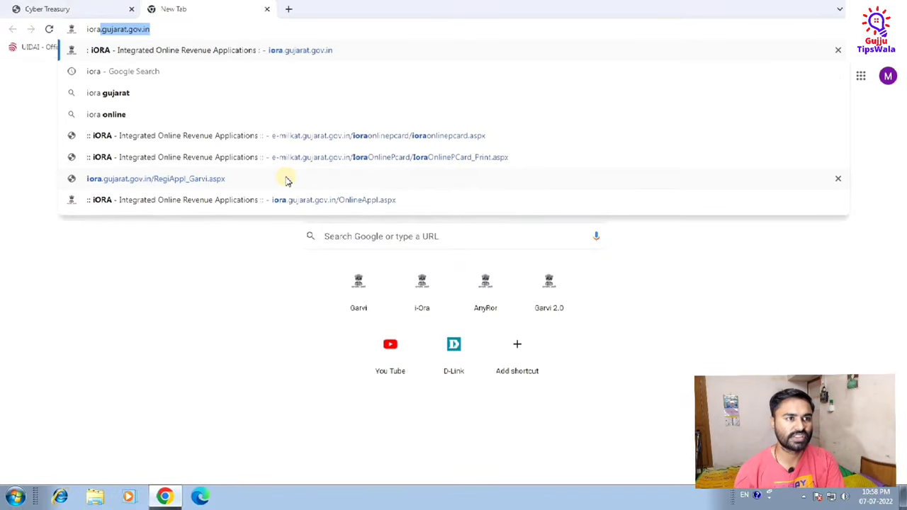
key("Return")
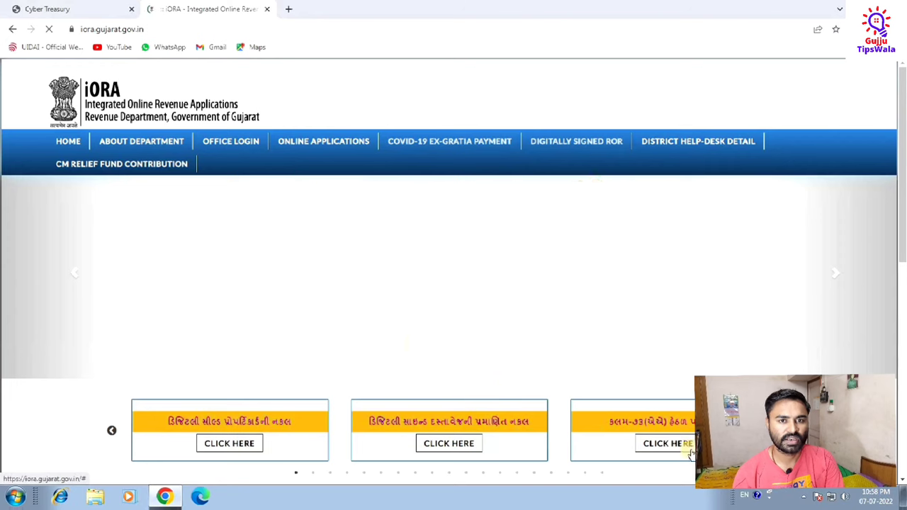
- Advance the services carousel to the sub-registrar office card and open its application form
scroll(779, 340, "down", 3)
scroll(785, 336, "up", 1)
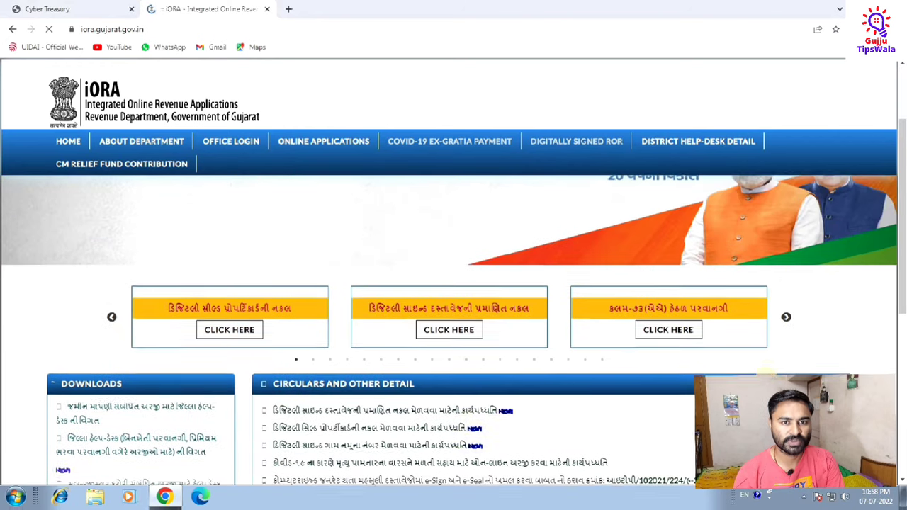
left_click(785, 317)
left_click(786, 319)
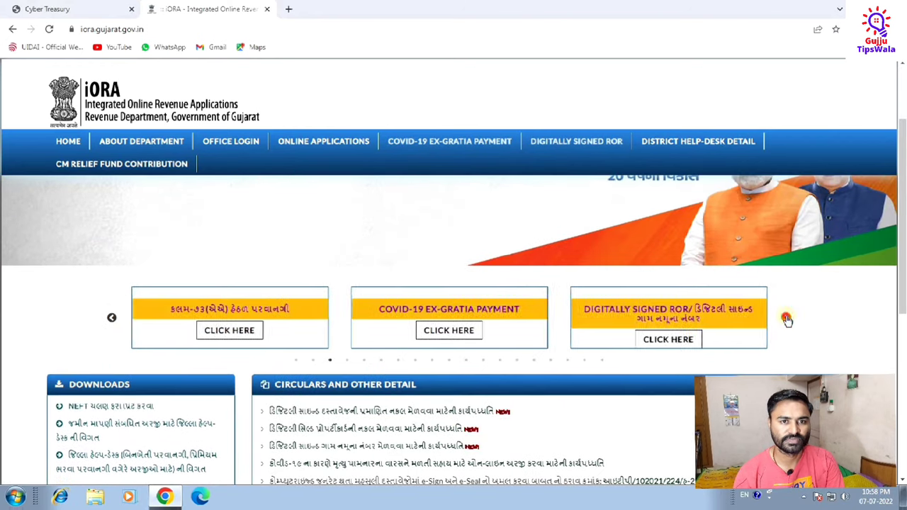
left_click(786, 318)
left_click(786, 318)
left_click(786, 318)
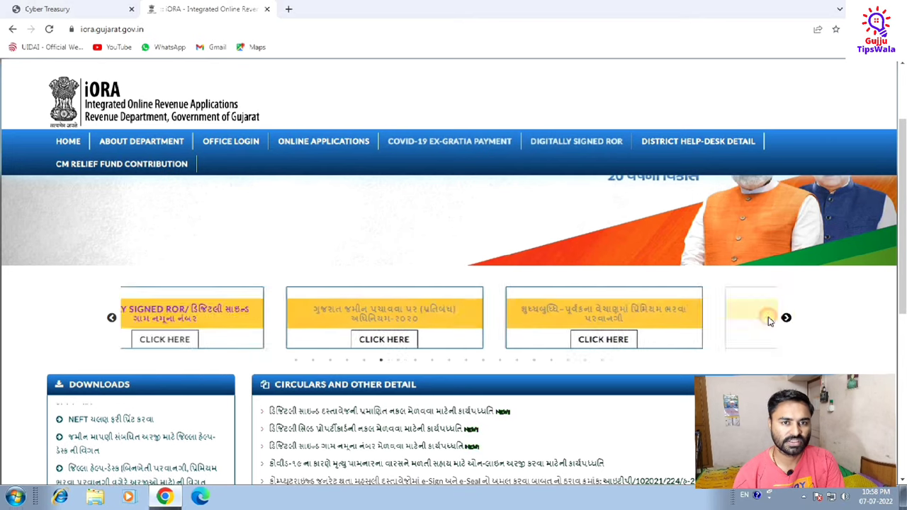
left_click(785, 318)
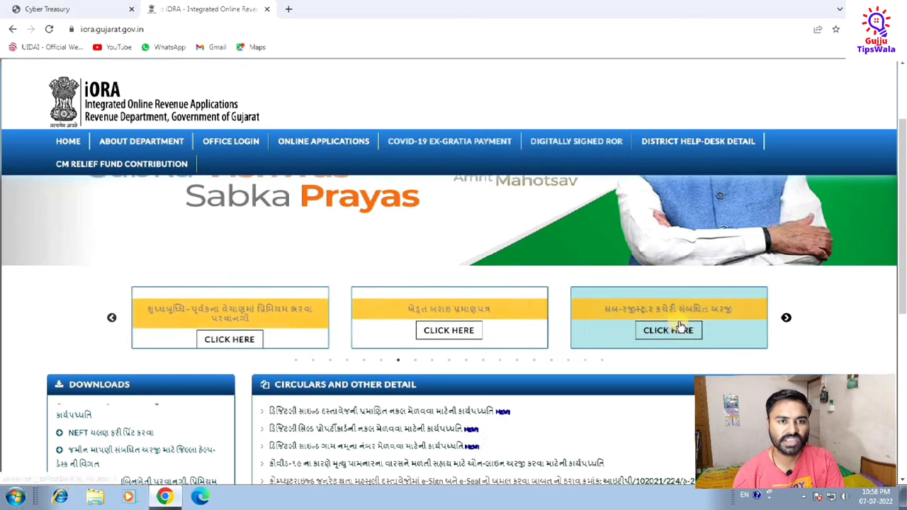
left_click(670, 335)
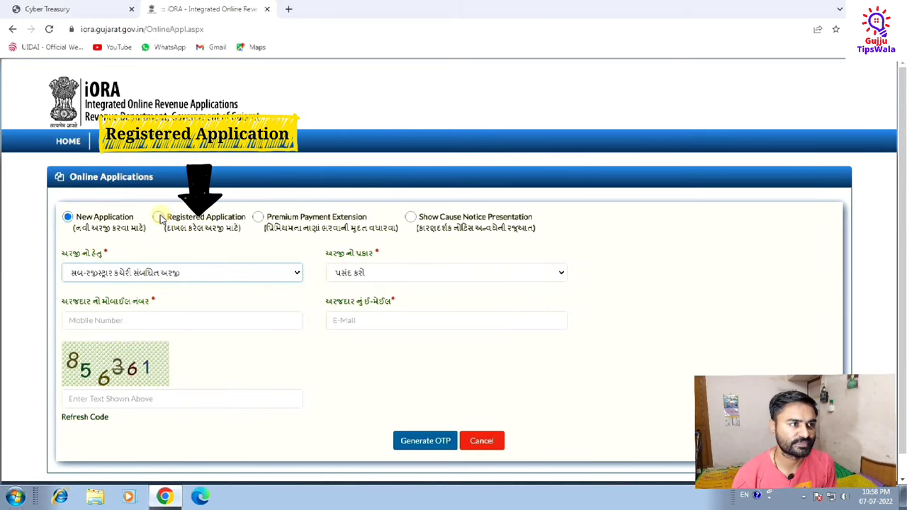
- Choose Registered Application, enter application number, mobile, e-mail and captcha, and generate the OTP
left_click(159, 217)
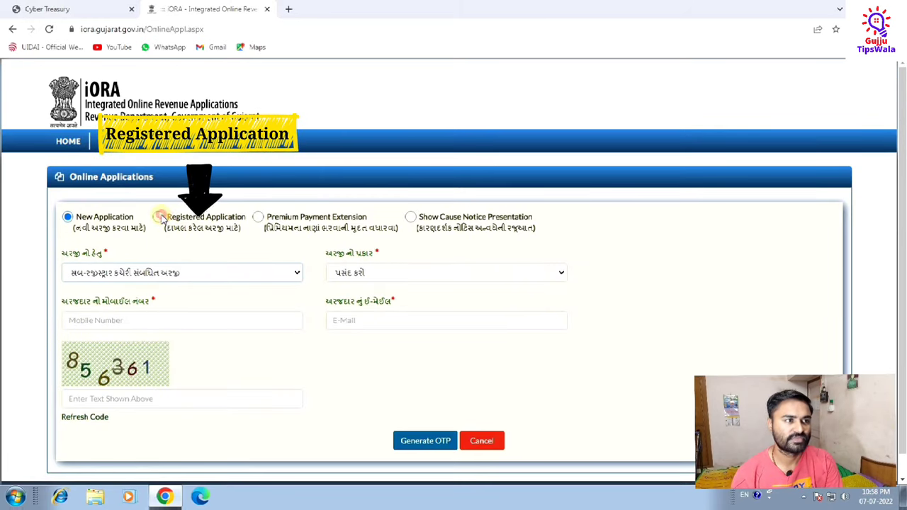
left_click(119, 279)
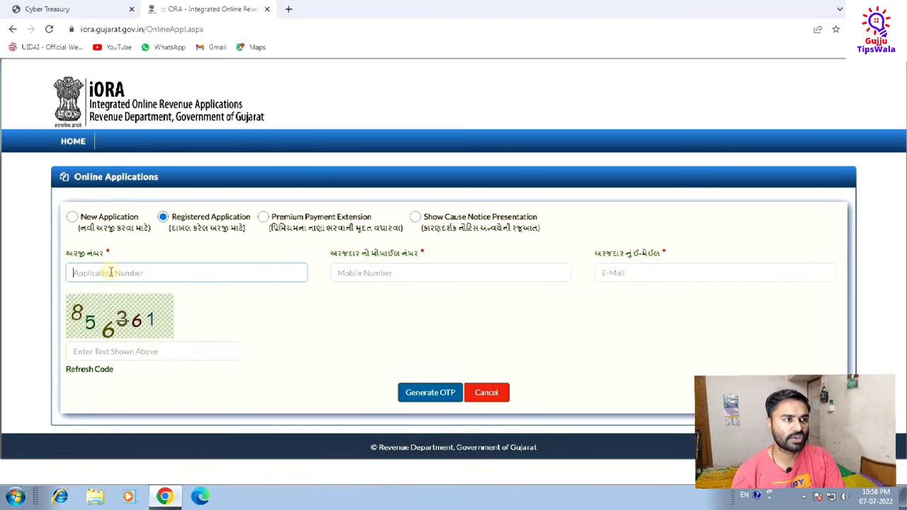
key("ctrl+v")
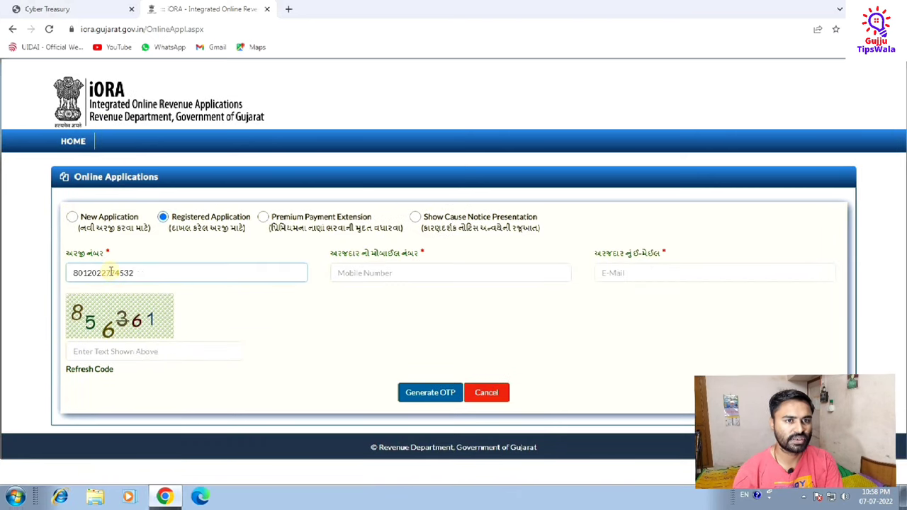
key("Tab")
key("ctrl+v")
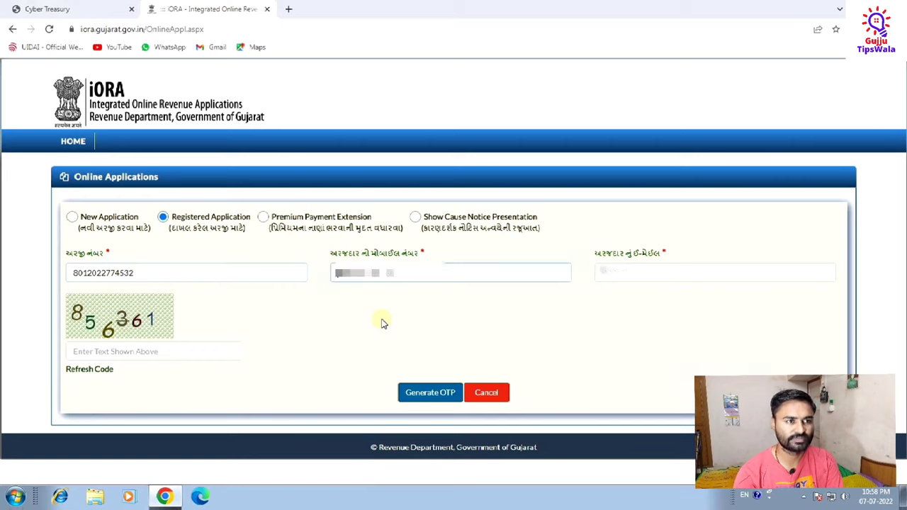
key("BackSpace")
key("BackSpace")
key("BackSpace")
key("BackSpace")
key("BackSpace")
key("BackSpace")
key("BackSpace")
key("BackSpace")
key("BackSpace")
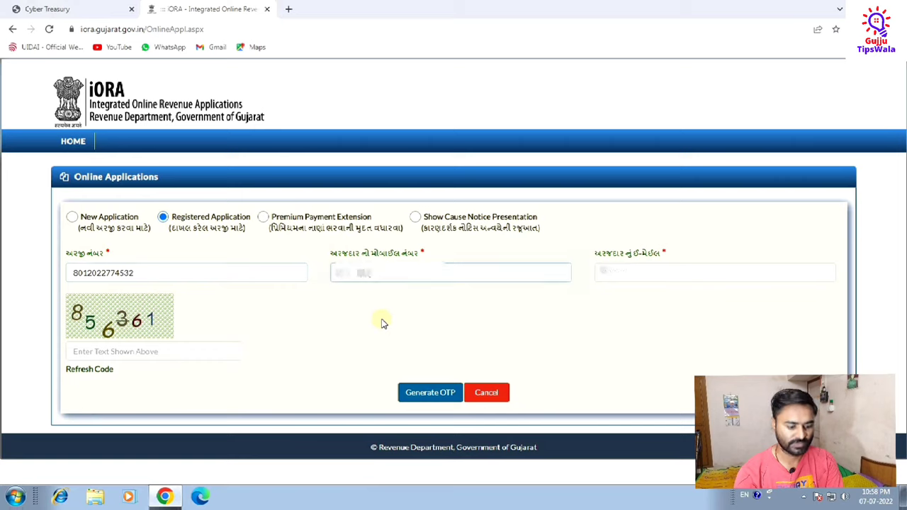
key("Tab")
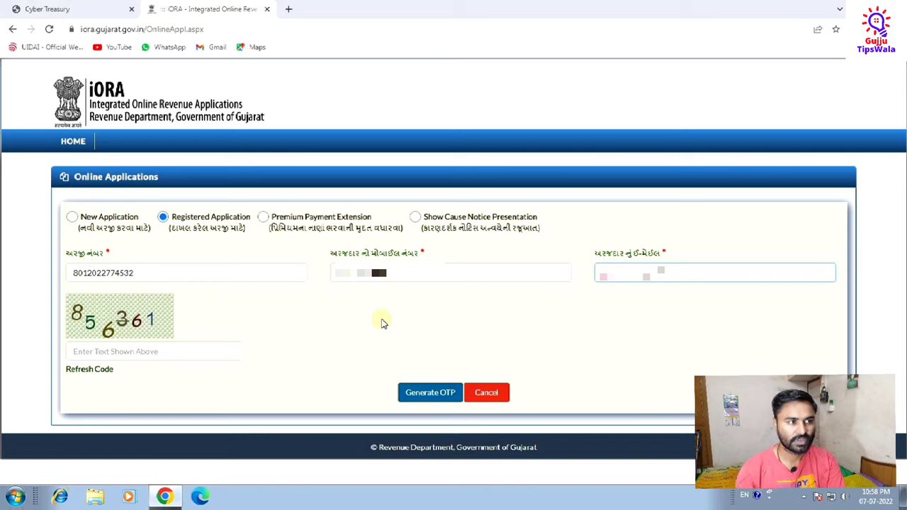
key("Tab")
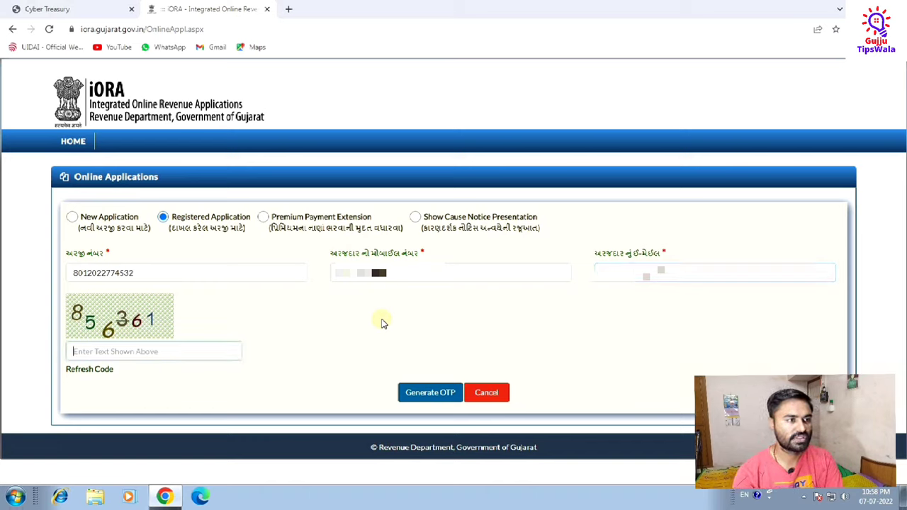
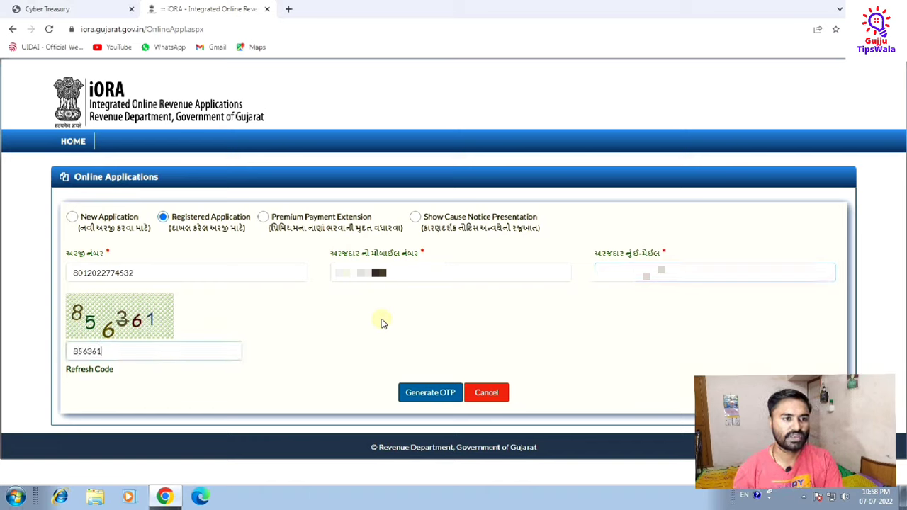
key("Tab")
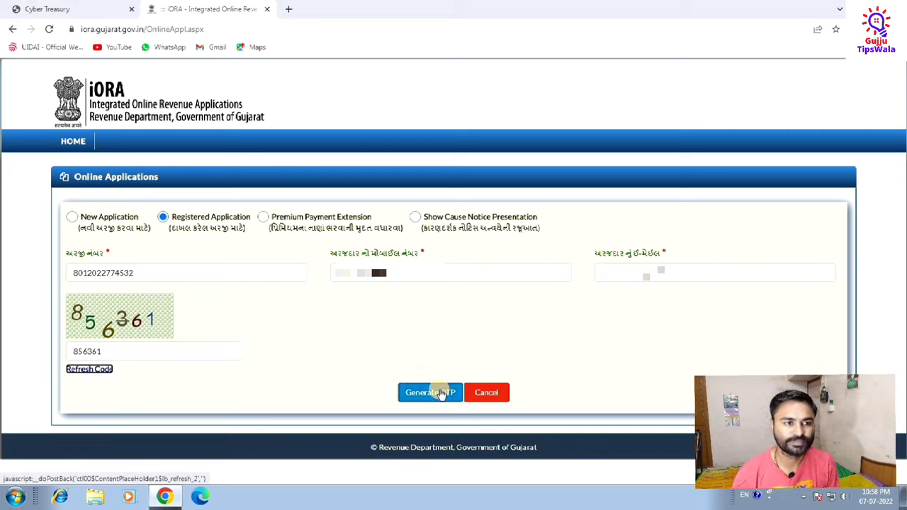
left_click(433, 394)
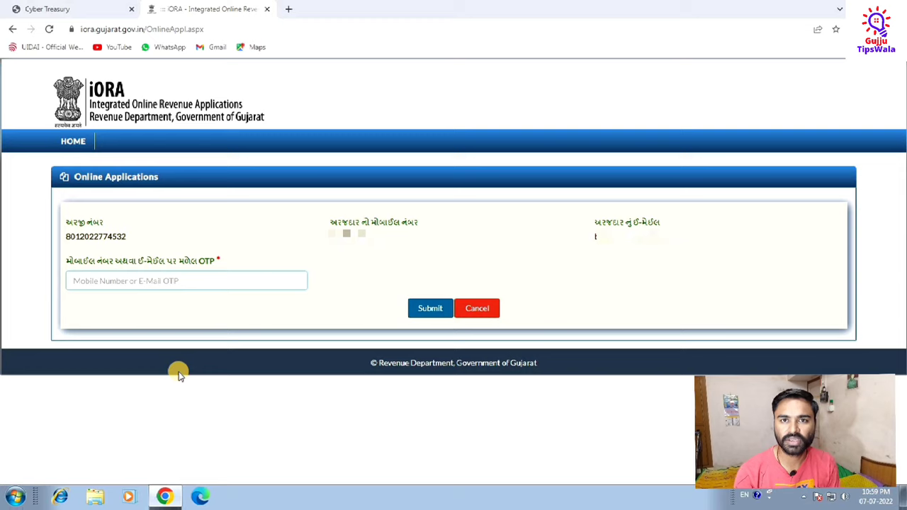
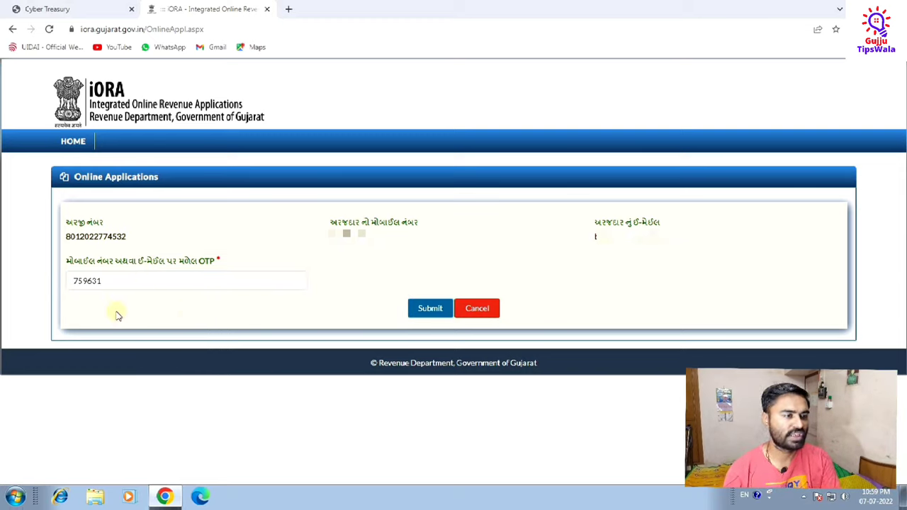
- Enter the received OTP and submit it to reach the 323 payment page
left_click(430, 309)
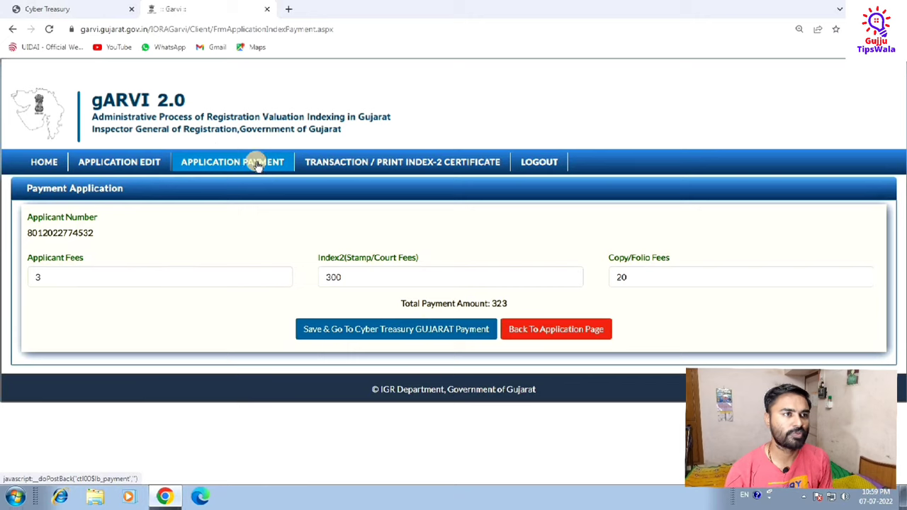
- Open Transaction / Print Index-2 Certificate to see the 323.00 transaction still Pending
left_click(258, 163)
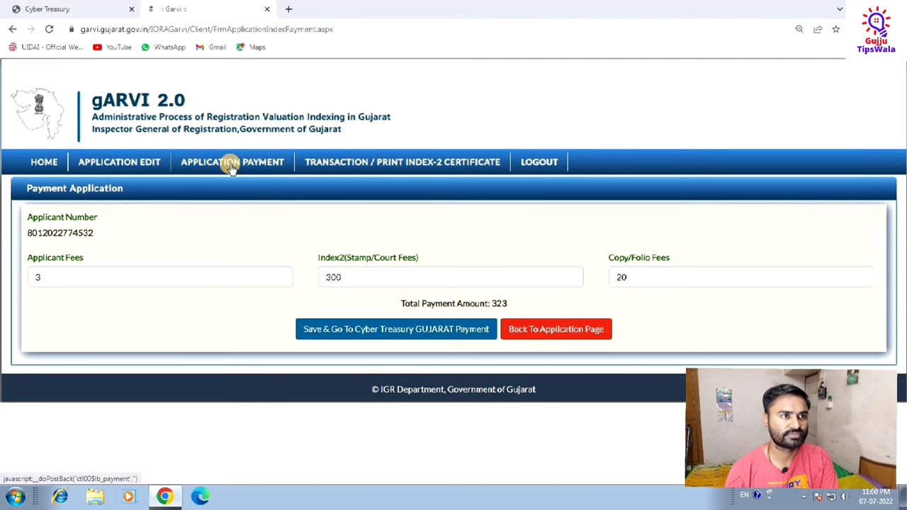
left_click(314, 333)
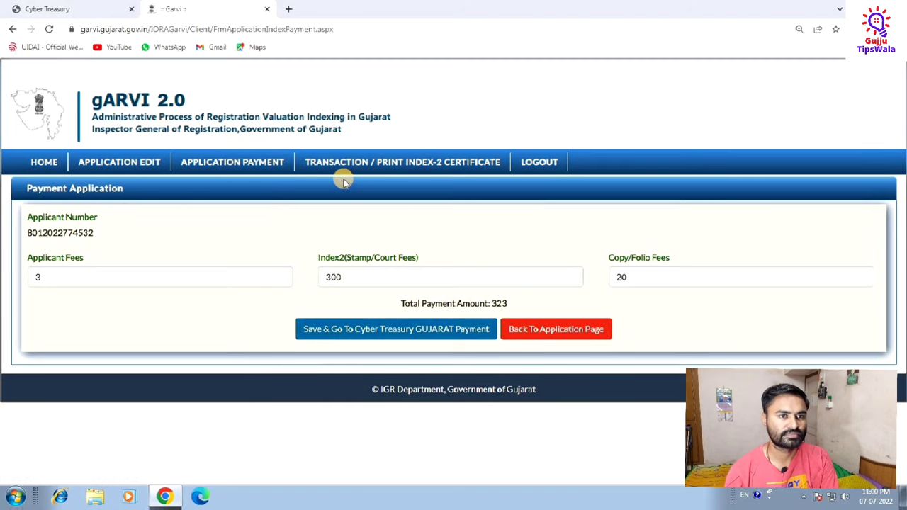
left_click(359, 163)
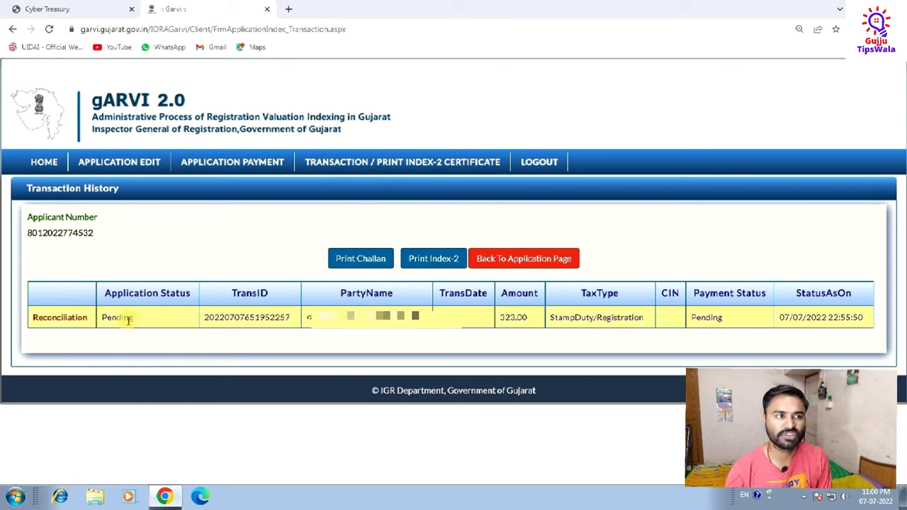
- Run Reconciliation on the 323.00 transaction, accept the success alert, and download the Index-2 PDF
left_click(55, 319)
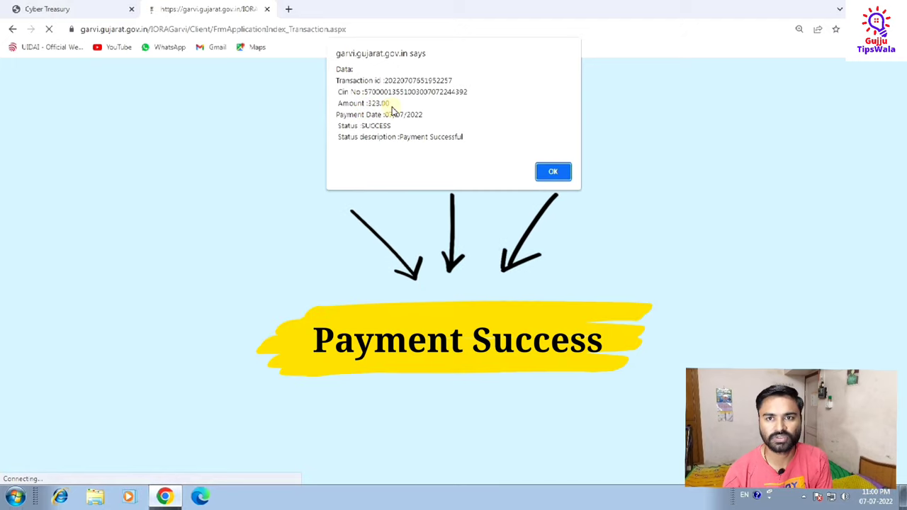
left_click(555, 173)
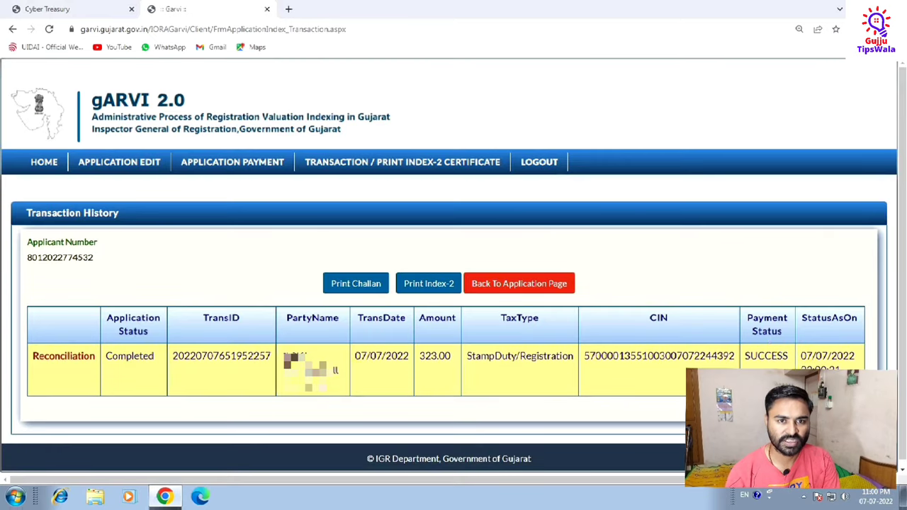
left_click(423, 290)
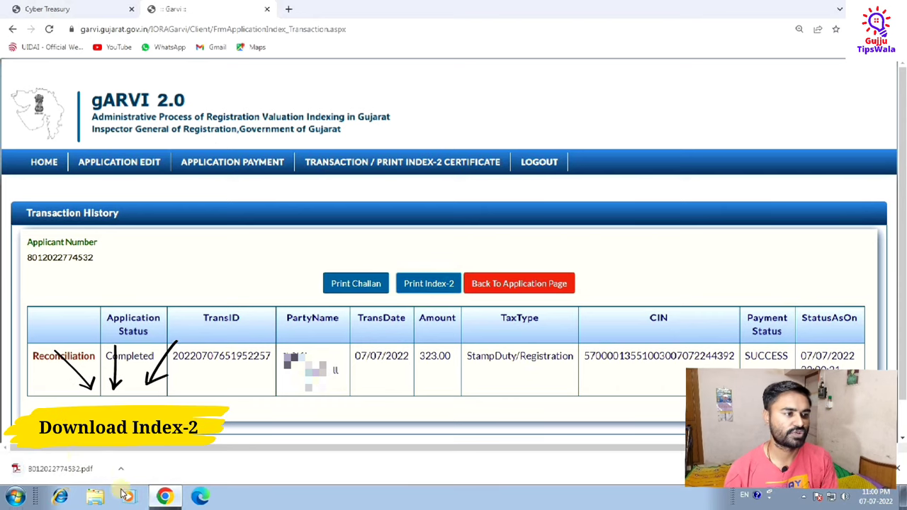
- Open the downloaded Index-2 PDF and scroll through document 488 to its digital signature
left_click(60, 468)
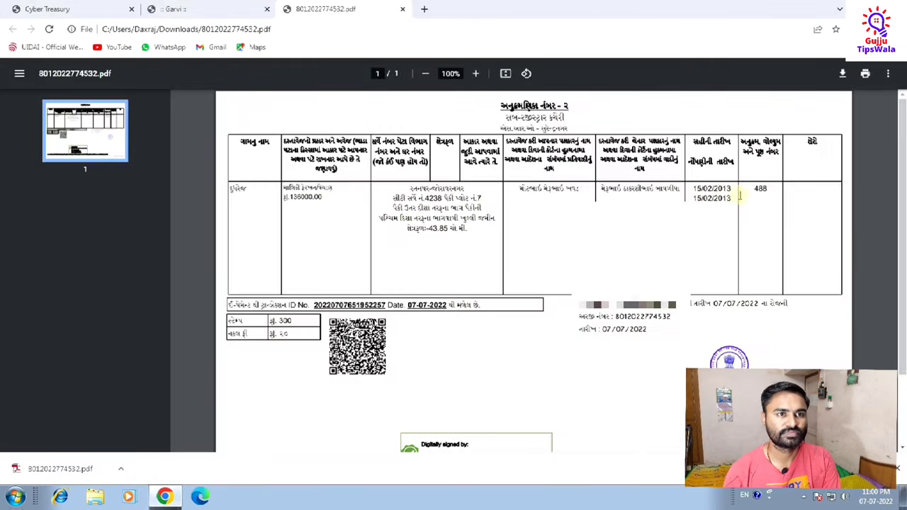
scroll(678, 333, "down", 2)
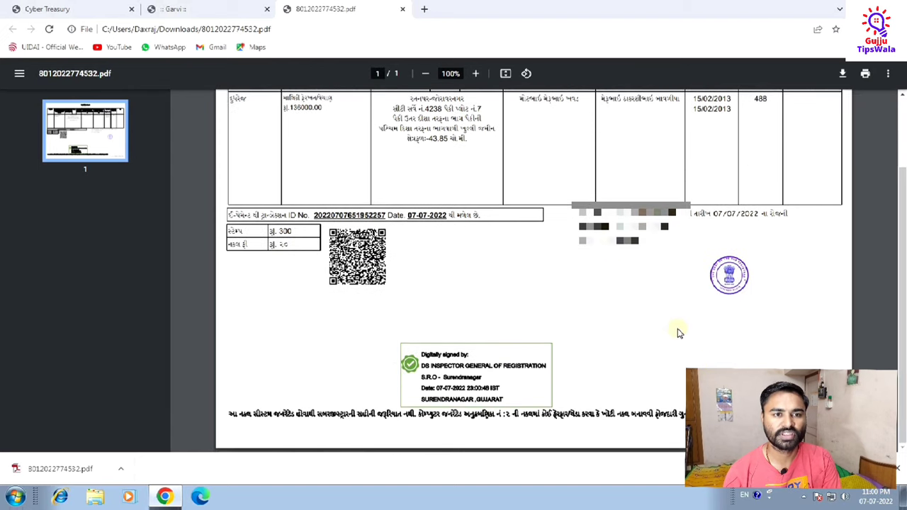
scroll(567, 318, "up", 2)
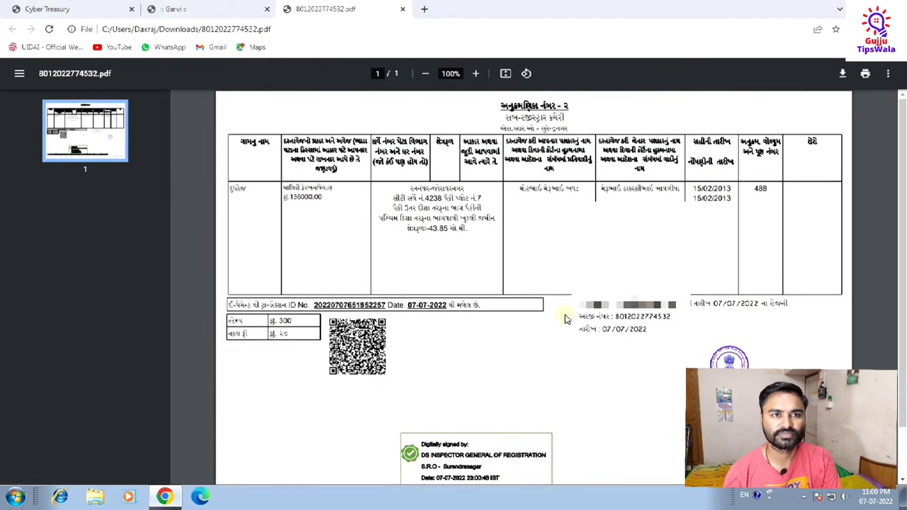